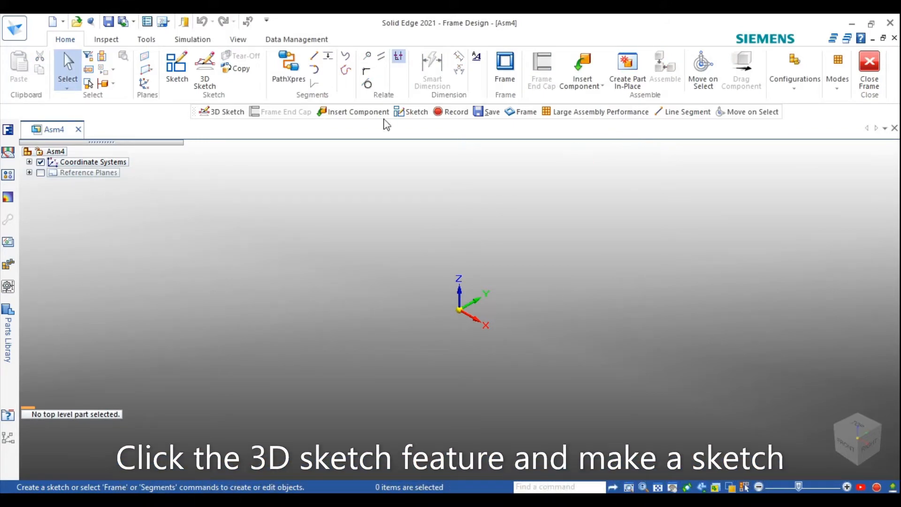
- Start a 3D sketch and draw a 300 mm line from the origin along the X axis
left_click(205, 70)
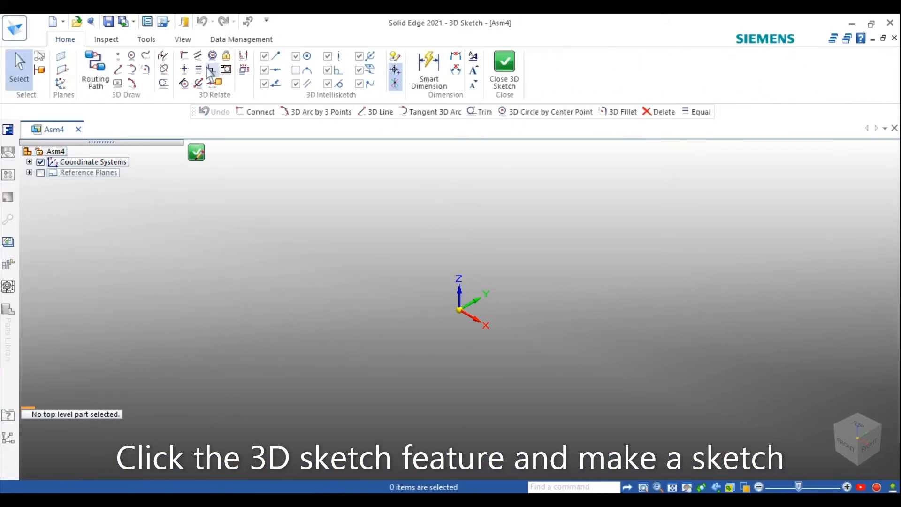
left_click(118, 71)
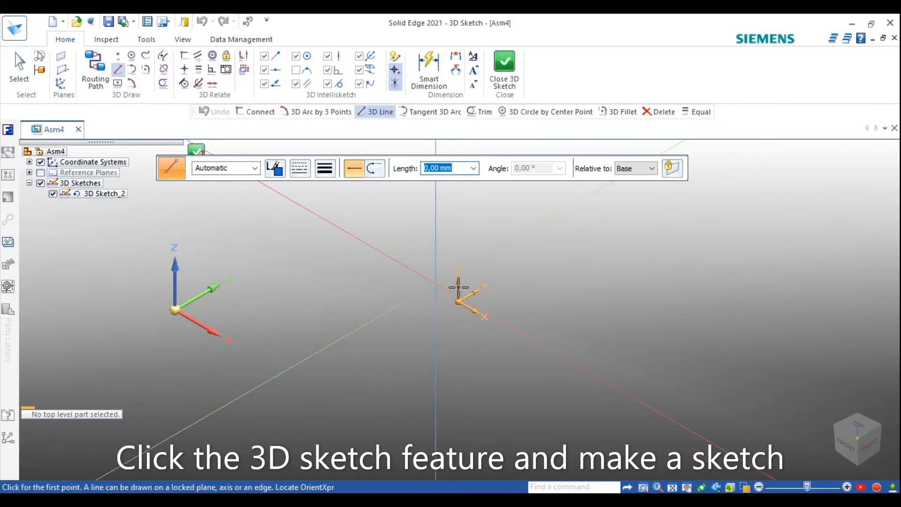
left_click(474, 299)
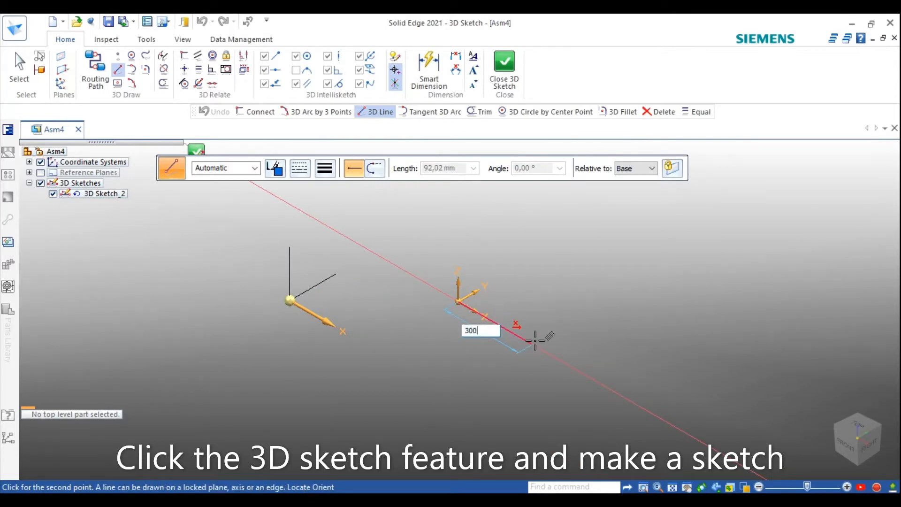
key("Return")
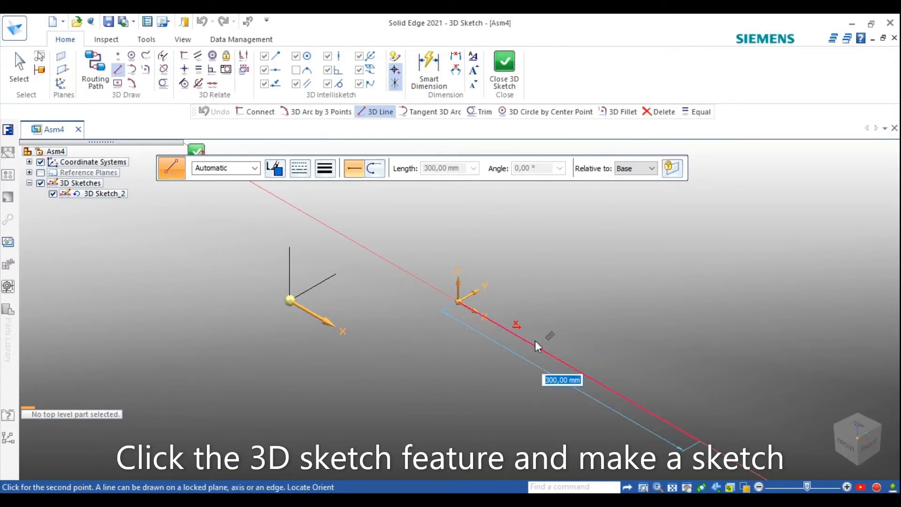
left_click(537, 346)
- Continue with a 200 mm line along Y and a 300 mm line back along X, closing the base rectangle at the origin
scroll(538, 347, "down", 3)
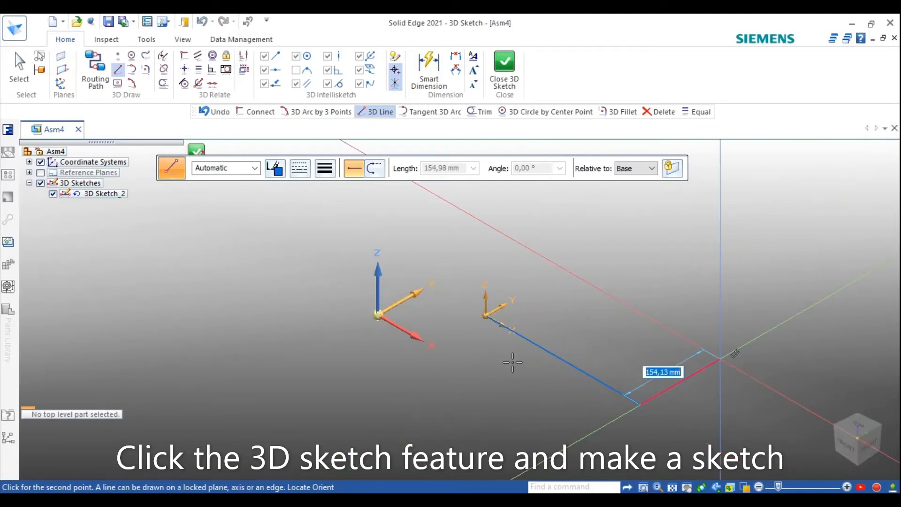
left_click(408, 299)
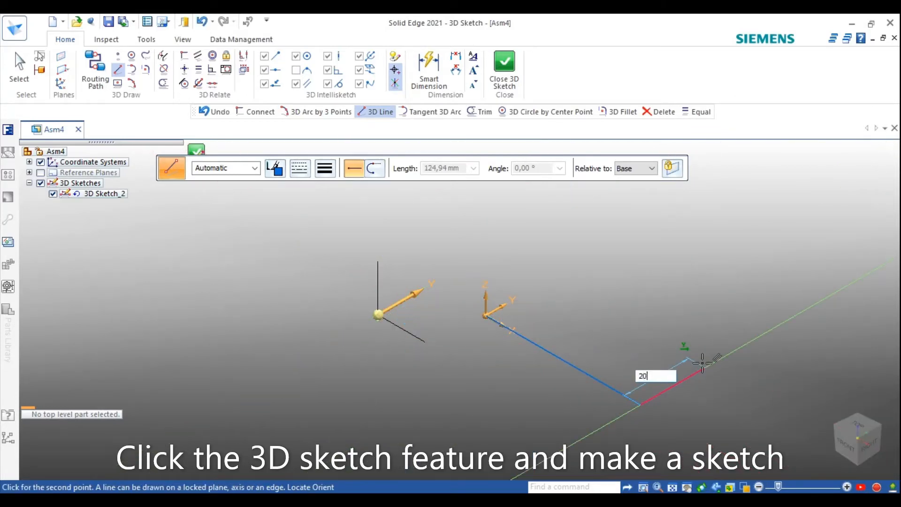
key("Return")
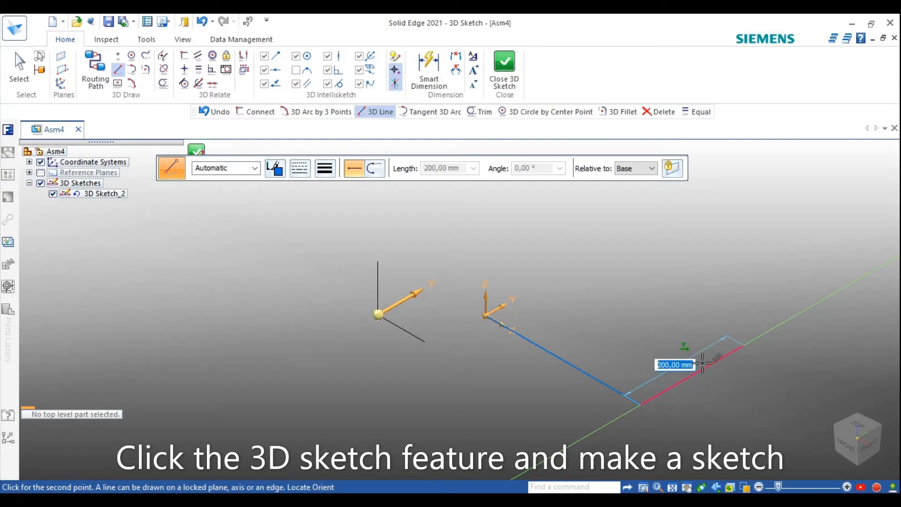
left_click(705, 370)
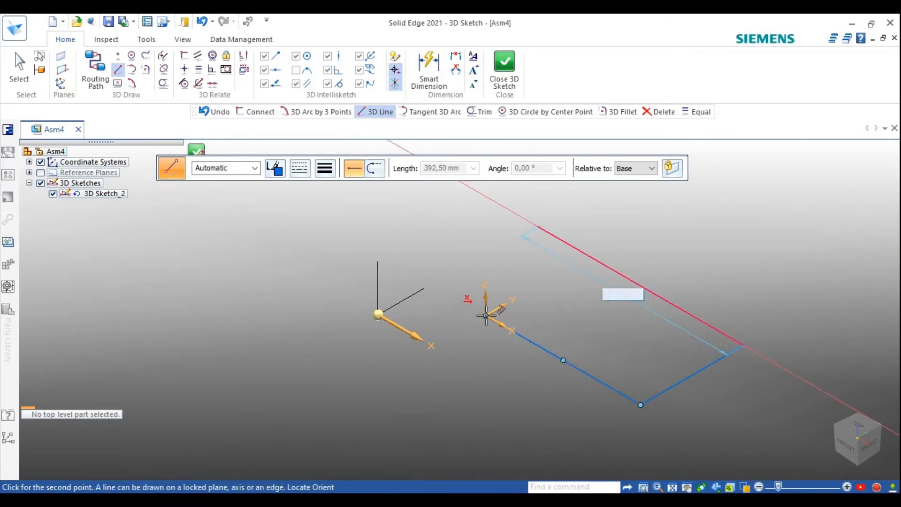
type("300")
key("Return")
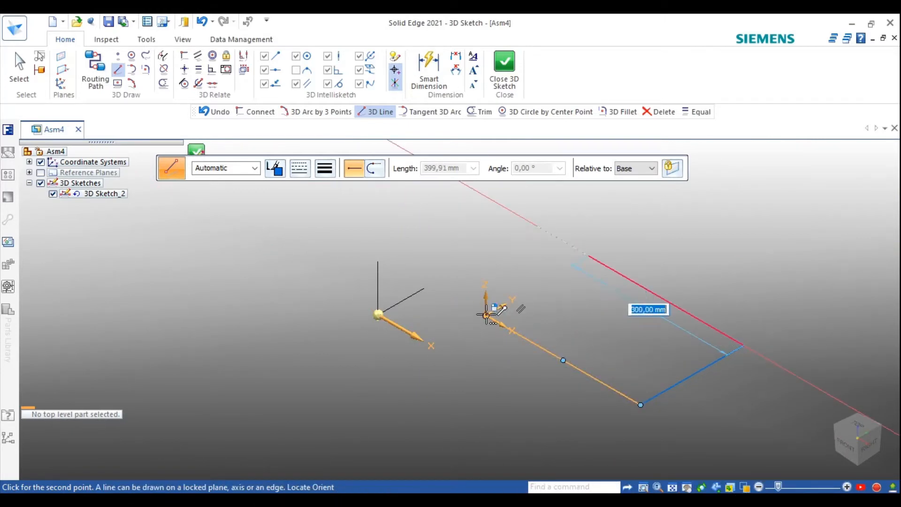
left_click(486, 318)
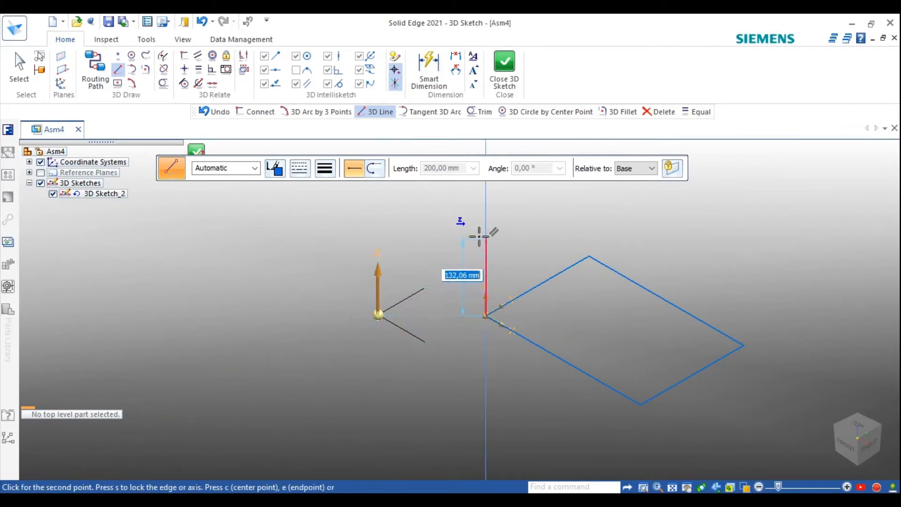
- Draw a 300 mm vertical line along Z from the origin corner of the base rectangle and end the line chain
type("0")
key("Return")
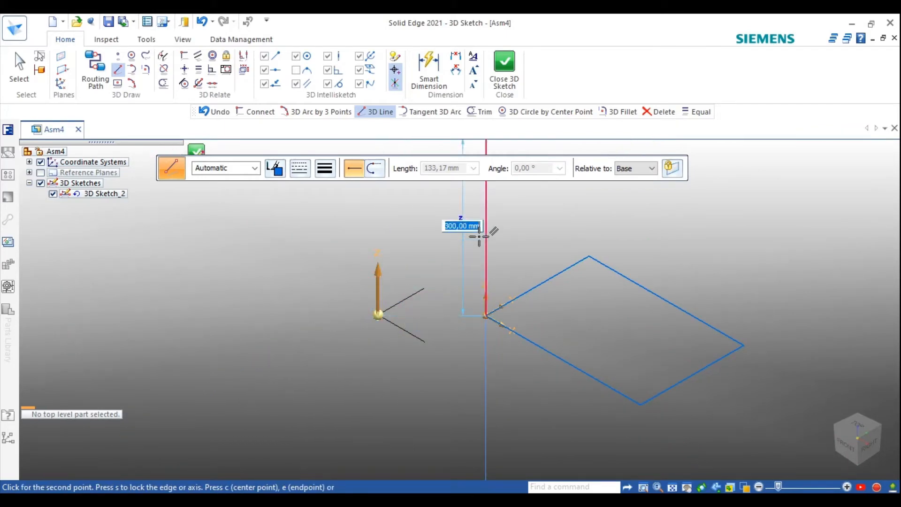
left_click(479, 238)
scroll(583, 322, "down", 3)
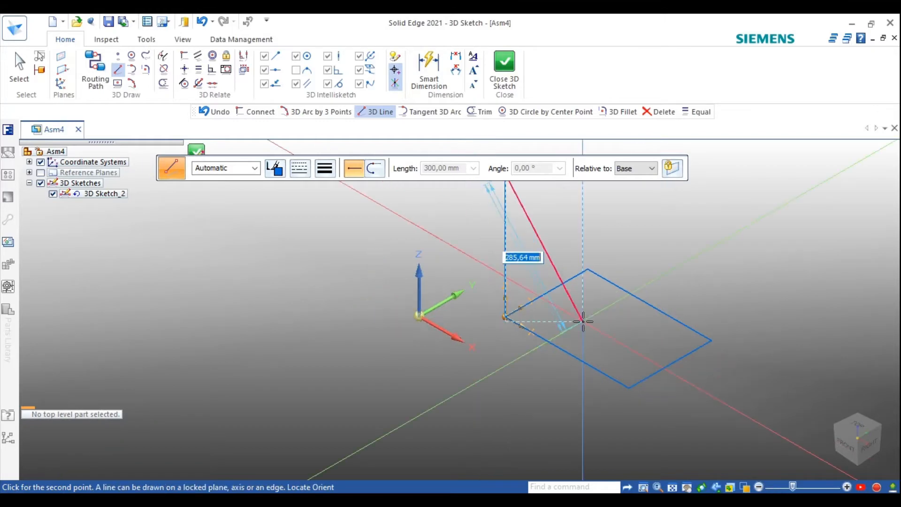
scroll(639, 281, "up", 2)
right_click(644, 291)
- Draw a 300 mm vertical line along Z from the base corner at the far end of the X-axis edge
scroll(644, 292, "up", 2)
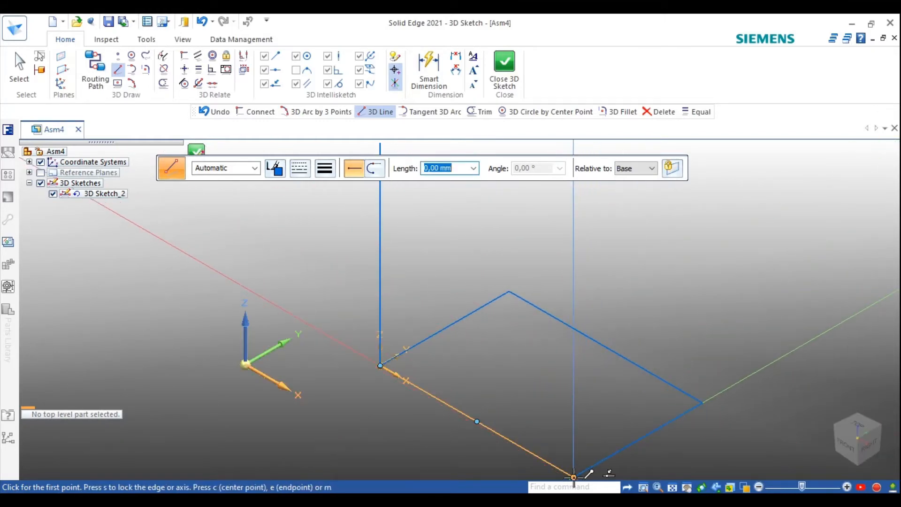
left_click(573, 477)
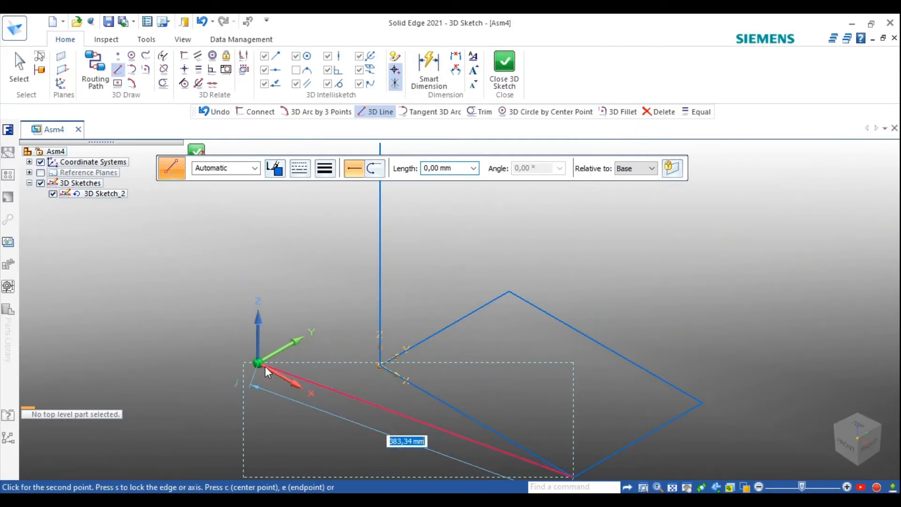
left_click(272, 345)
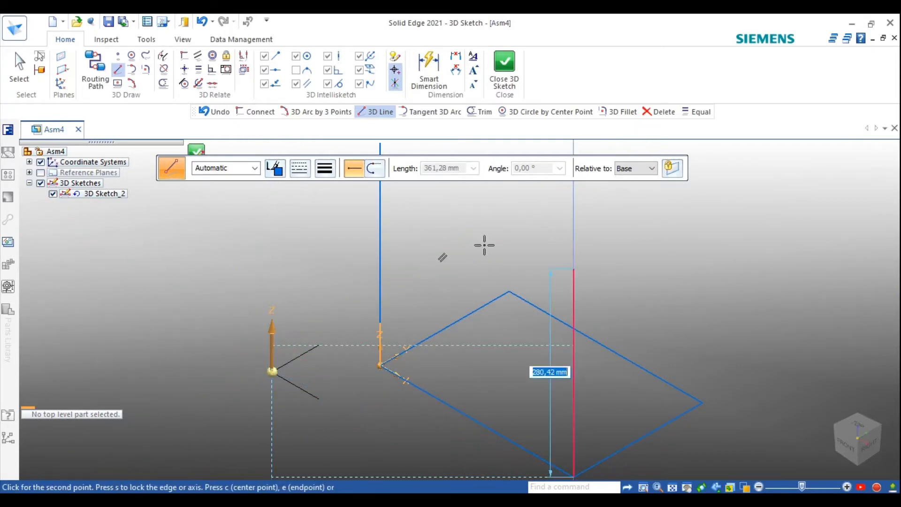
scroll(460, 226, "down", 2)
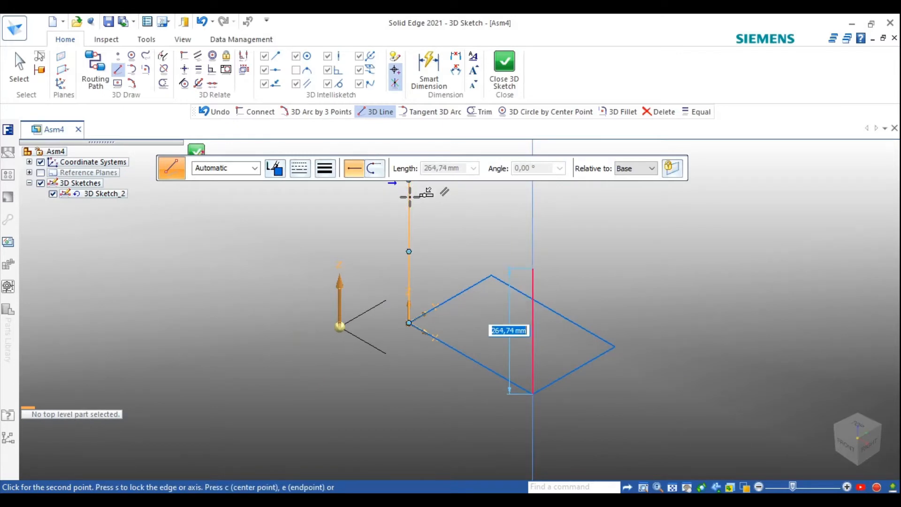
scroll(409, 196, "down", 3)
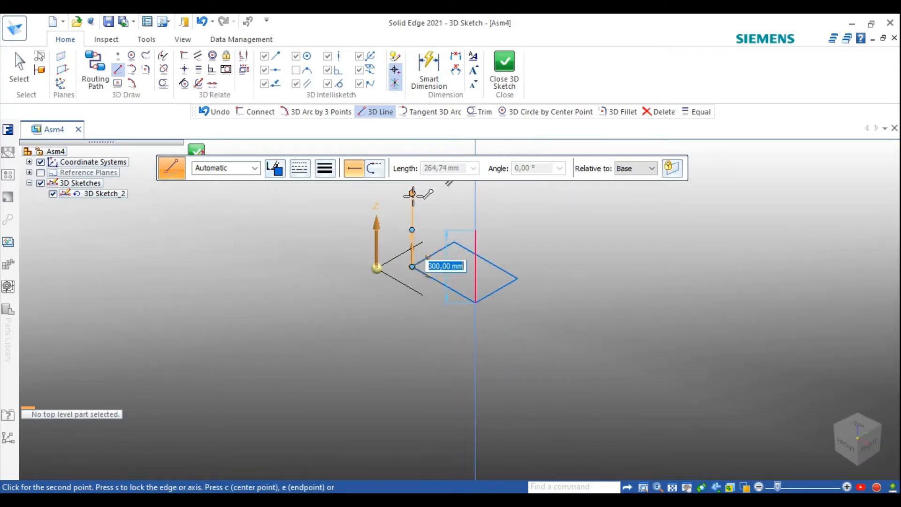
left_click(413, 193)
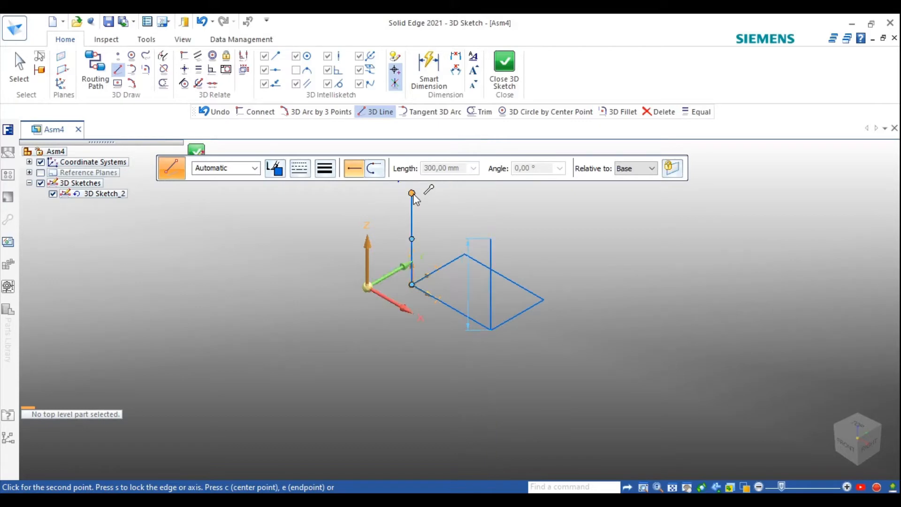
right_click(543, 250)
- Draw a 300 mm vertical line along Z from the base corner diagonally opposite the origin
scroll(543, 248, "up", 2)
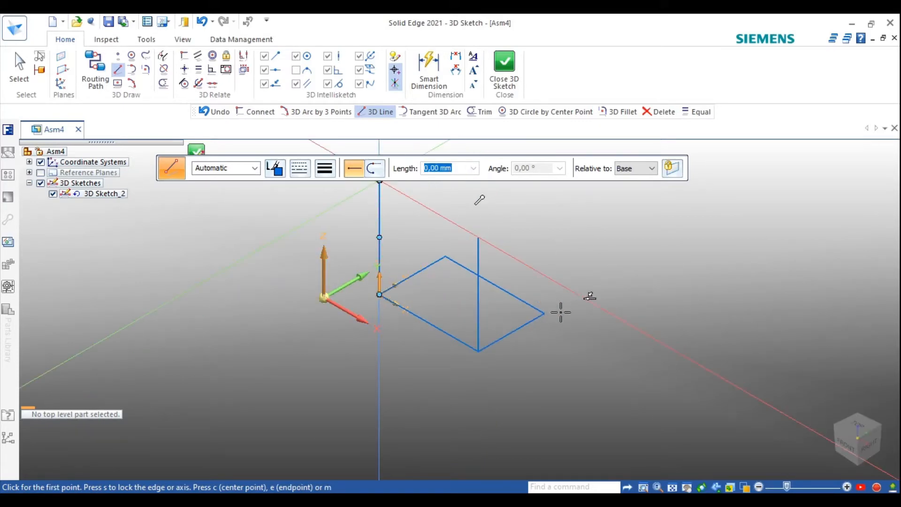
scroll(541, 312, "down", 2)
right_click(534, 261)
scroll(542, 286, "up", 2)
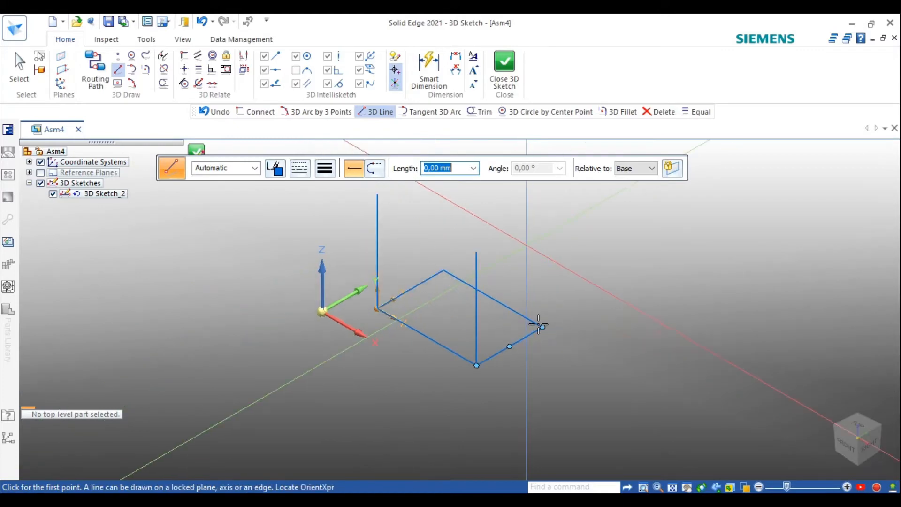
left_click(542, 327)
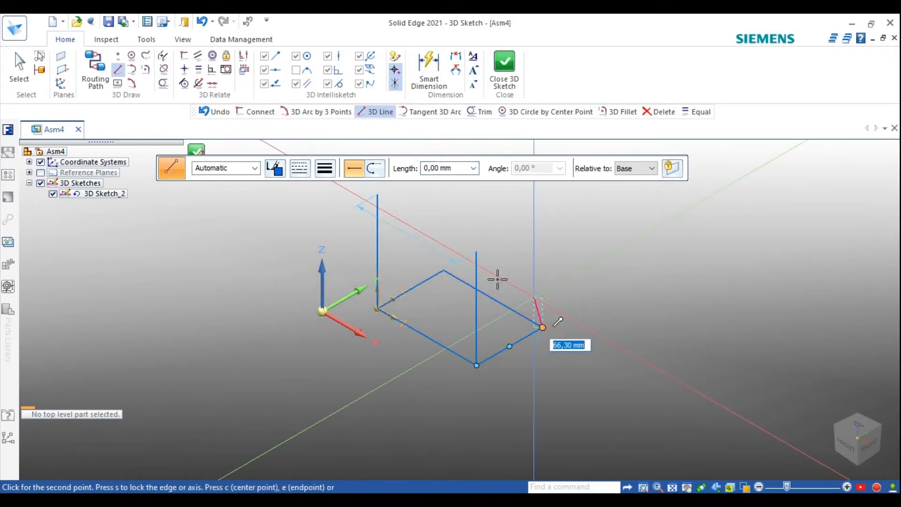
left_click(323, 285)
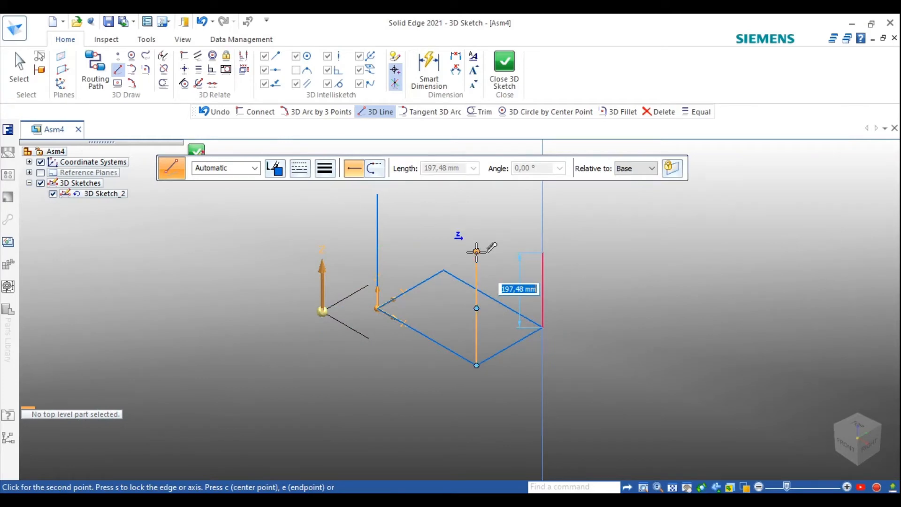
left_click(478, 255)
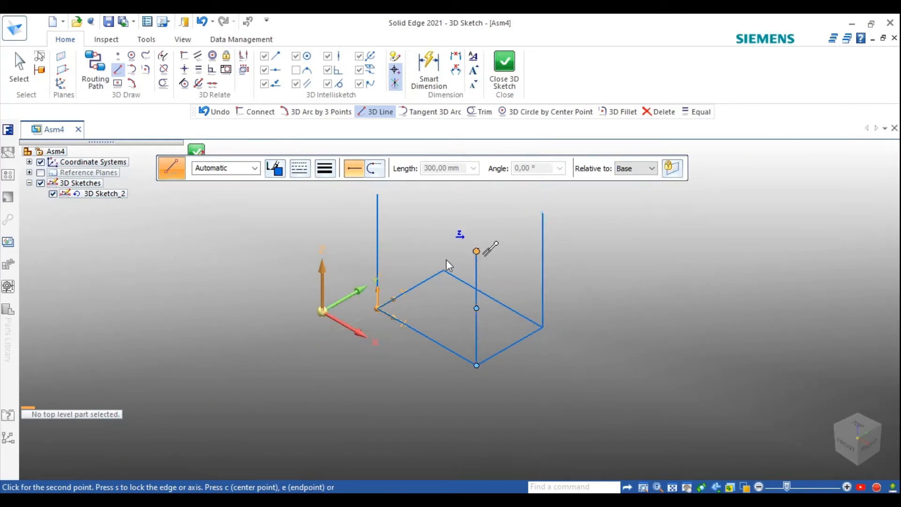
right_click(449, 265)
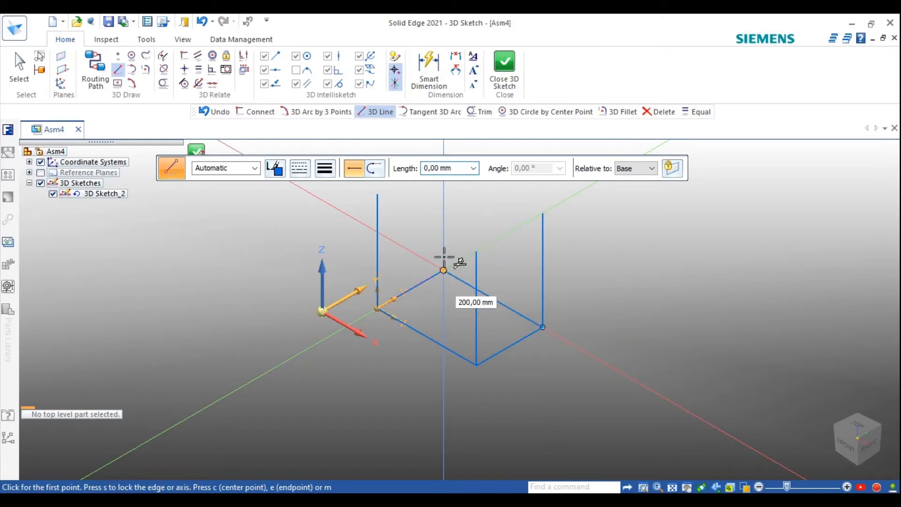
- Draw a 300 mm vertical line along Z from the remaining base corner, at the end of the Y-axis edge
left_click(443, 270)
left_click(323, 284)
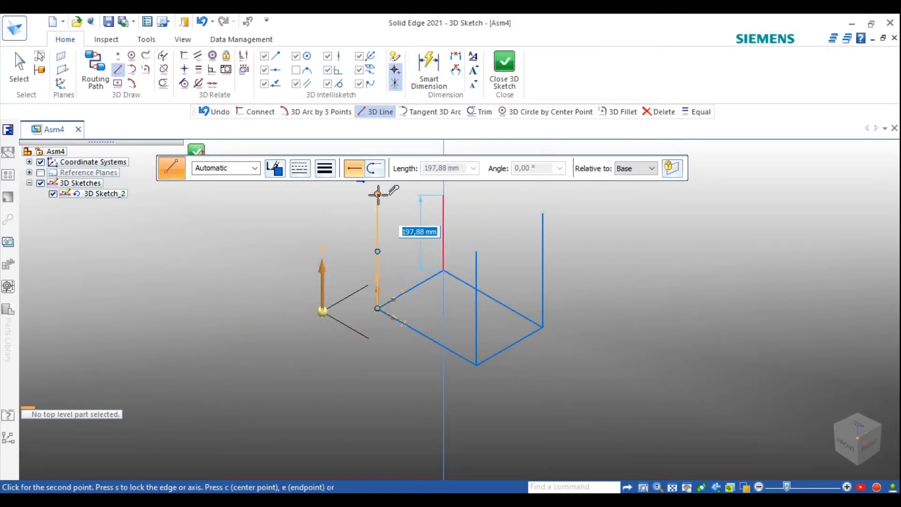
type("300")
key("Tab")
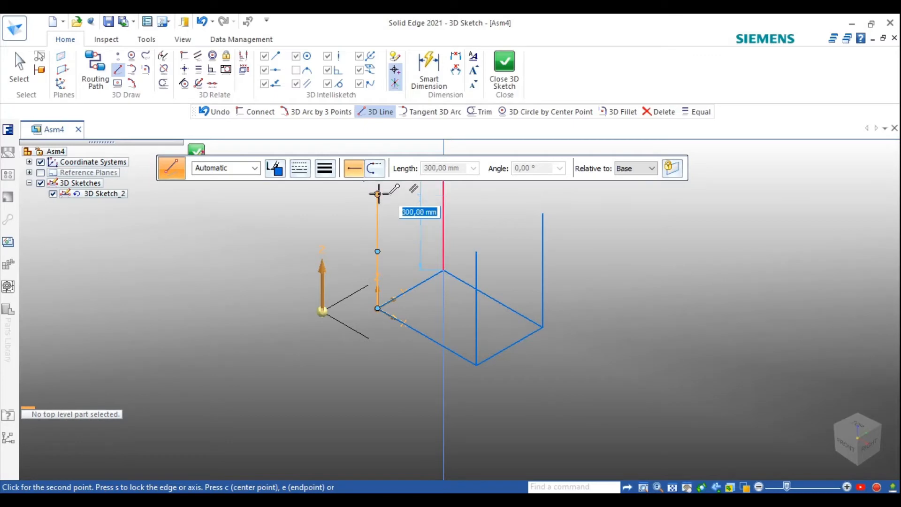
left_click(379, 195)
scroll(454, 267, "up", 1)
right_click(445, 282)
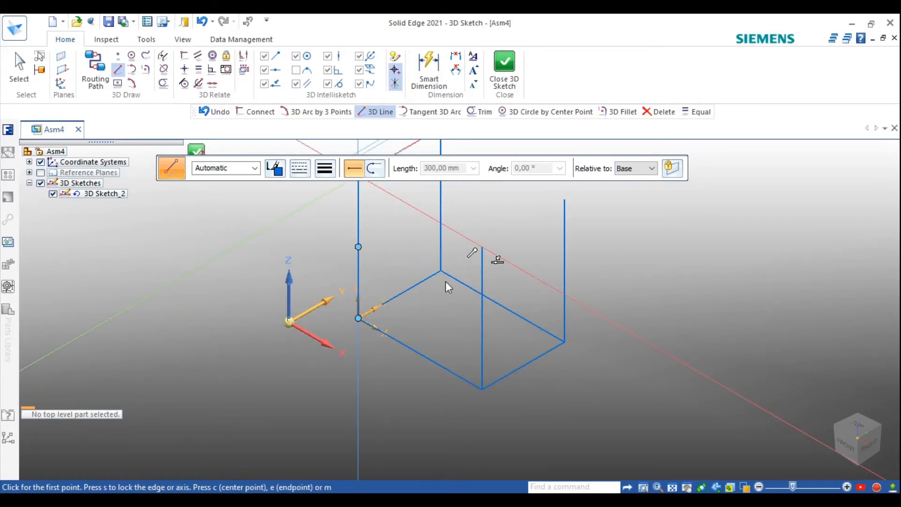
- Draw two crossing lines on the base rectangle, connecting the midpoints of its opposite edges along X and Y
scroll(436, 291, "up", 1)
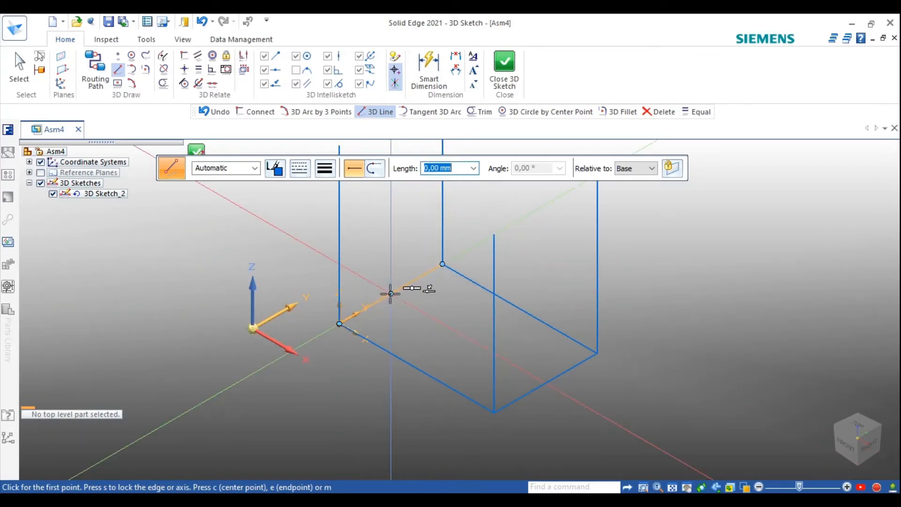
left_click(391, 294)
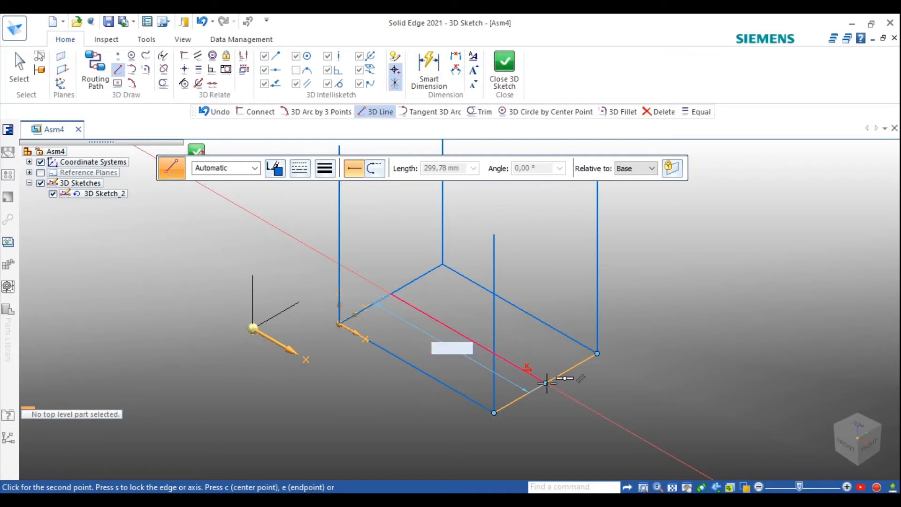
left_click(545, 383)
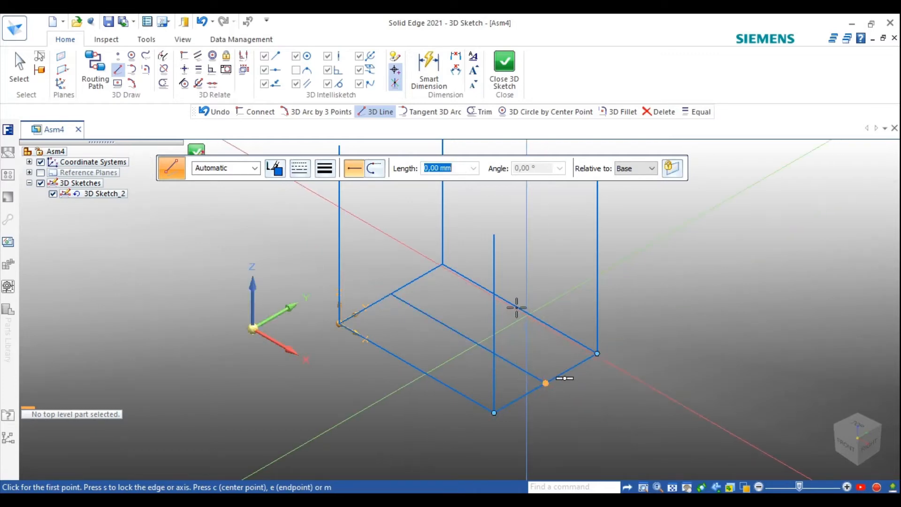
left_click(519, 308)
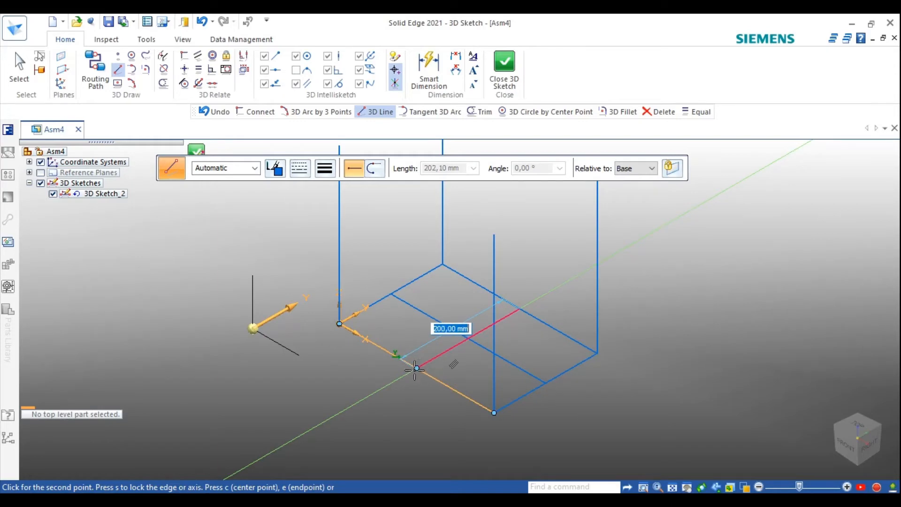
left_click(416, 368)
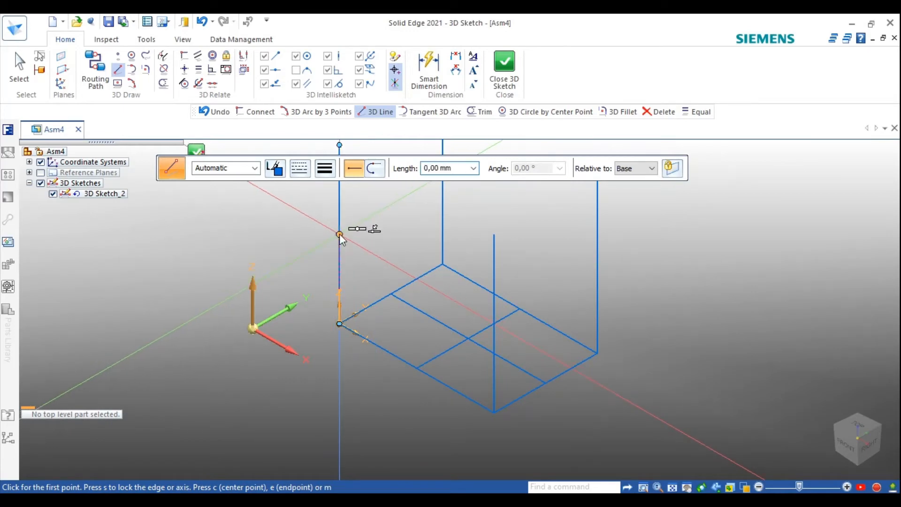
- Connect the uprights' midpoints with a 300 mm line along X from the origin upright and a 200 mm line along Y
left_click(339, 234)
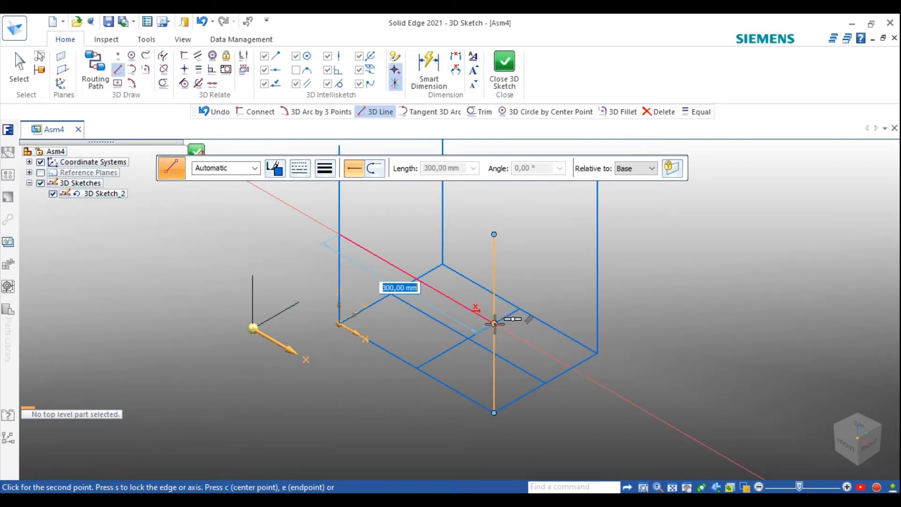
left_click(494, 323)
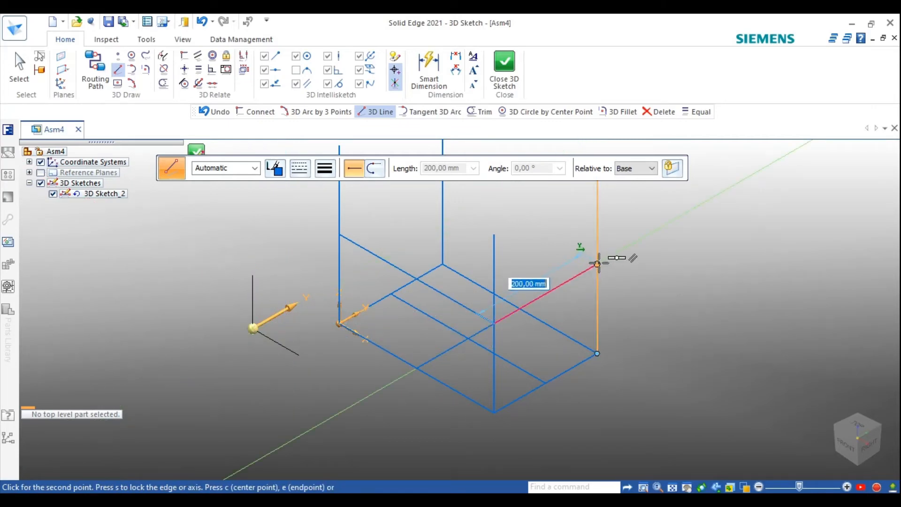
left_click(598, 263)
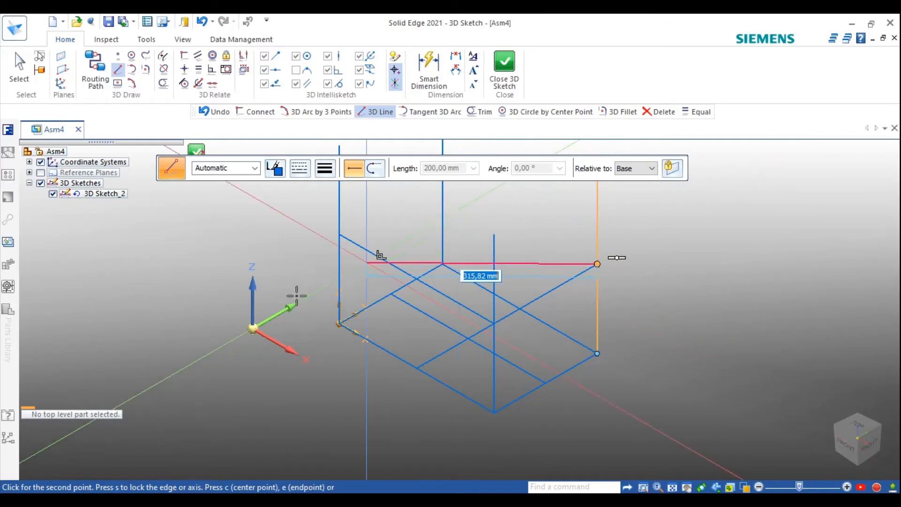
- Draw a 300 mm line along X connecting the midpoints of the two uprights on the far side from the origin
left_click(282, 341)
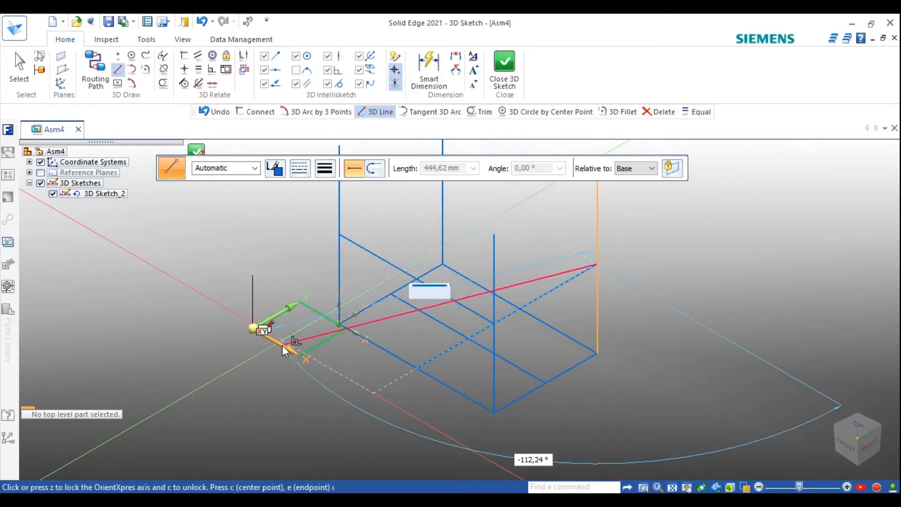
left_click(283, 345)
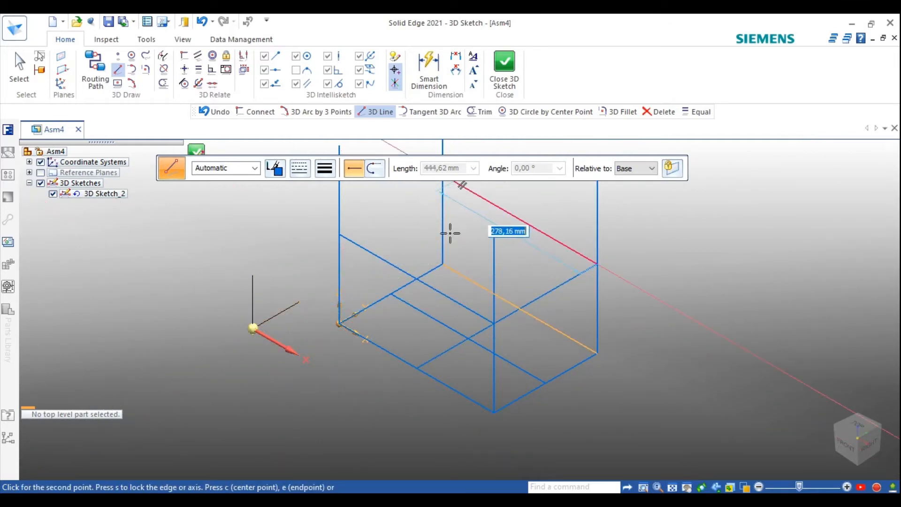
scroll(449, 232, "down", 1)
scroll(441, 197, "down", 1)
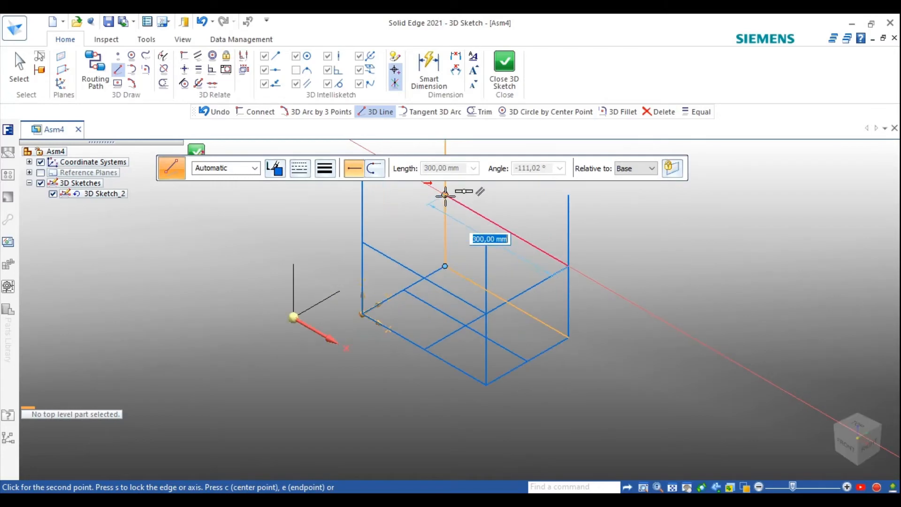
left_click(446, 194)
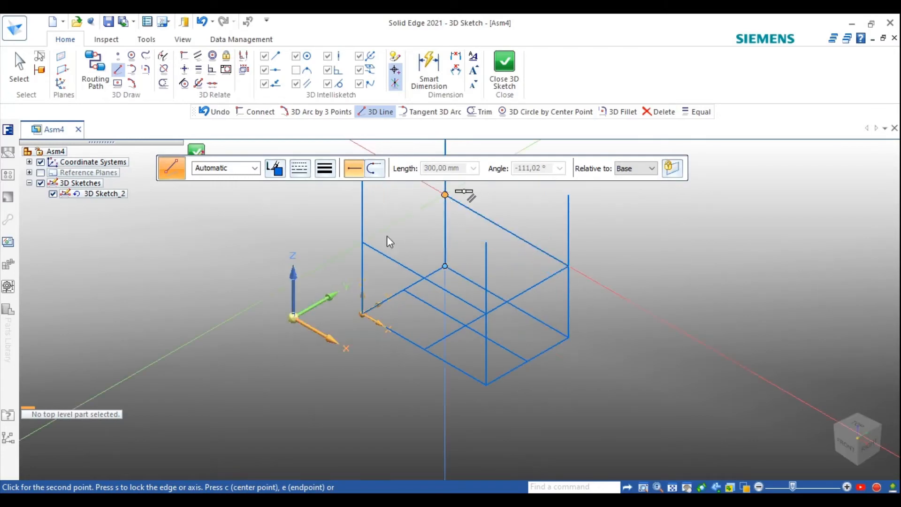
- Close the mid-height rectangle with a 200 mm line along Y to the origin upright's midpoint, and finish the 3D sketch
left_click(328, 301)
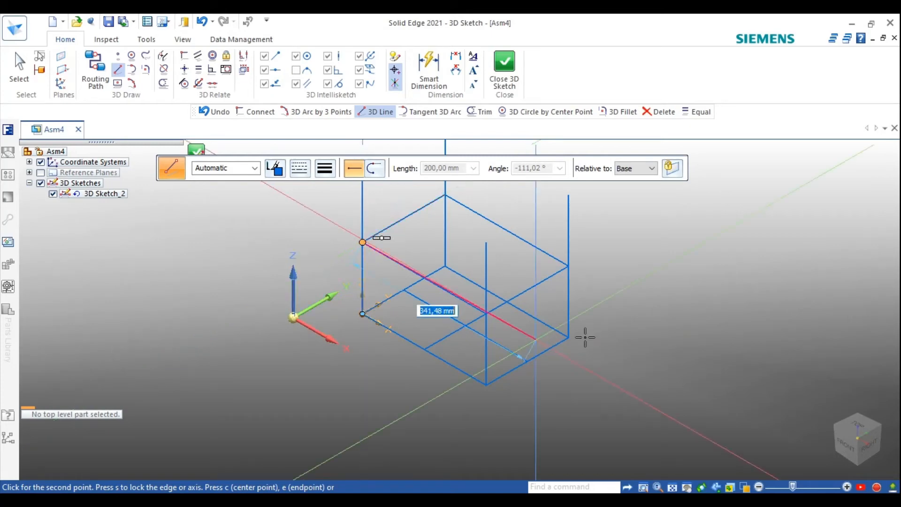
key("Escape")
mouse_move(587, 337)
middle_mouse_down()
mouse_move(598, 269)
mouse_move(553, 250)
mouse_move(573, 244)
mouse_move(576, 254)
middle_mouse_up()
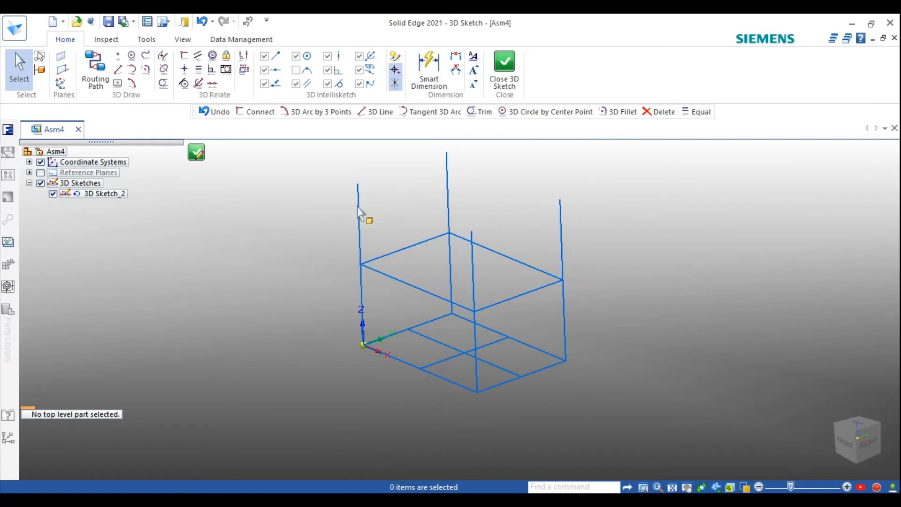
left_click(196, 152)
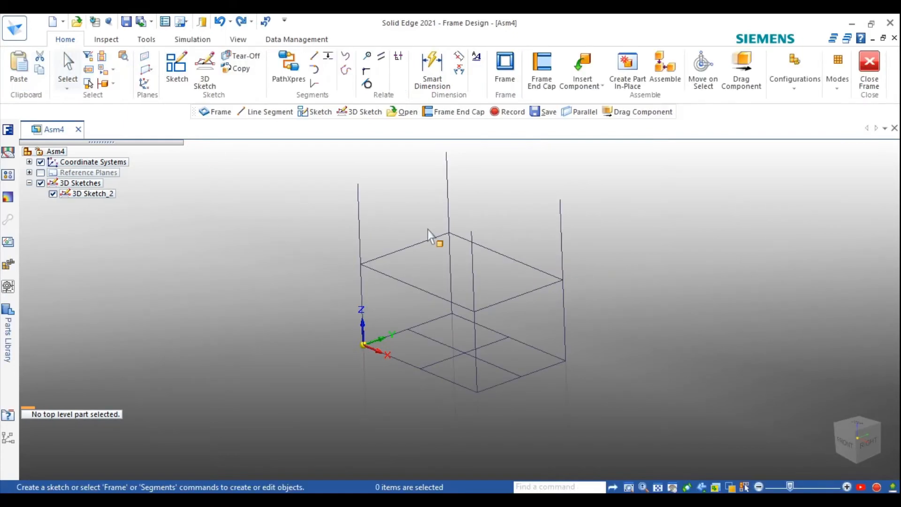
- Start a frame with the default options and load the SquareTubing 30x30x2.6 profile from the DIN Square Tubing library
middle_click_drag(512, 223, 503, 242)
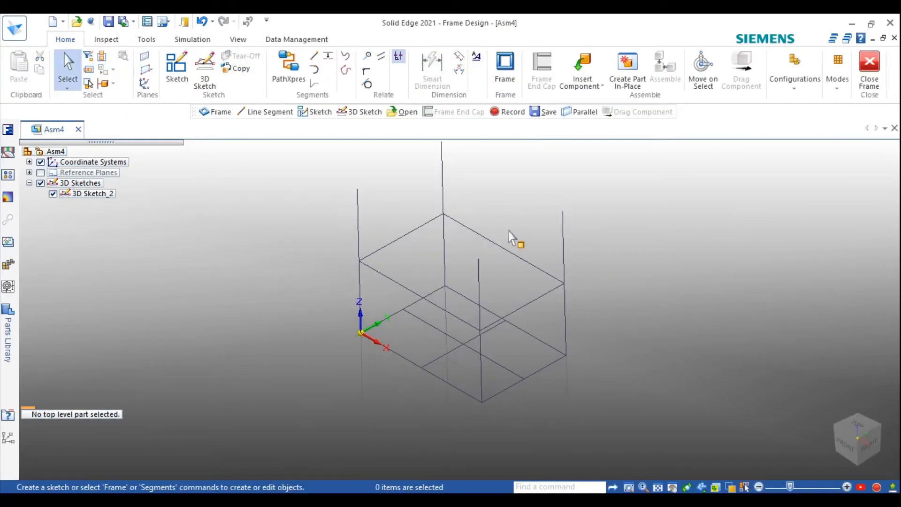
left_click(504, 70)
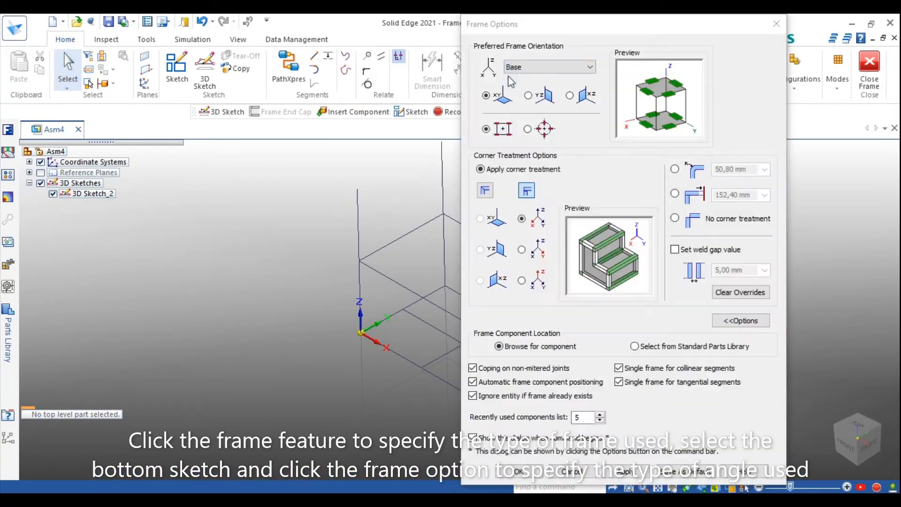
left_click(520, 471)
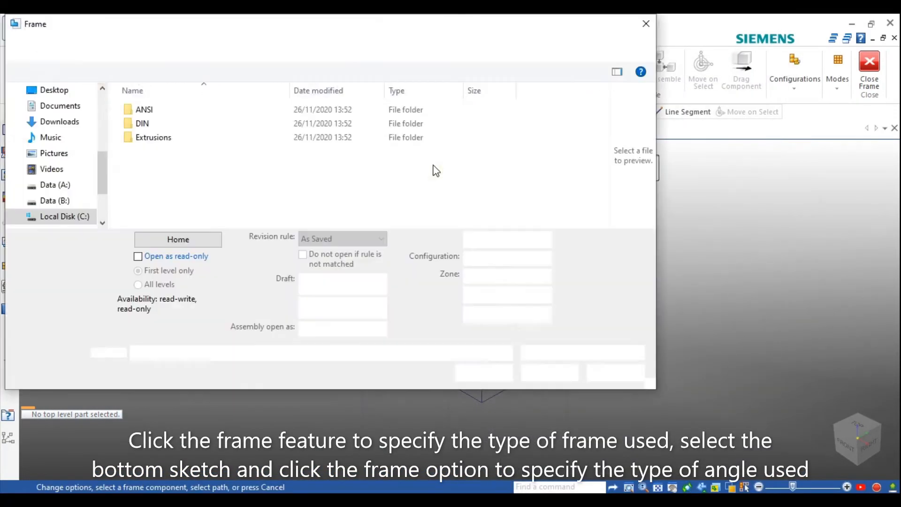
left_click(225, 125)
double_click(225, 126)
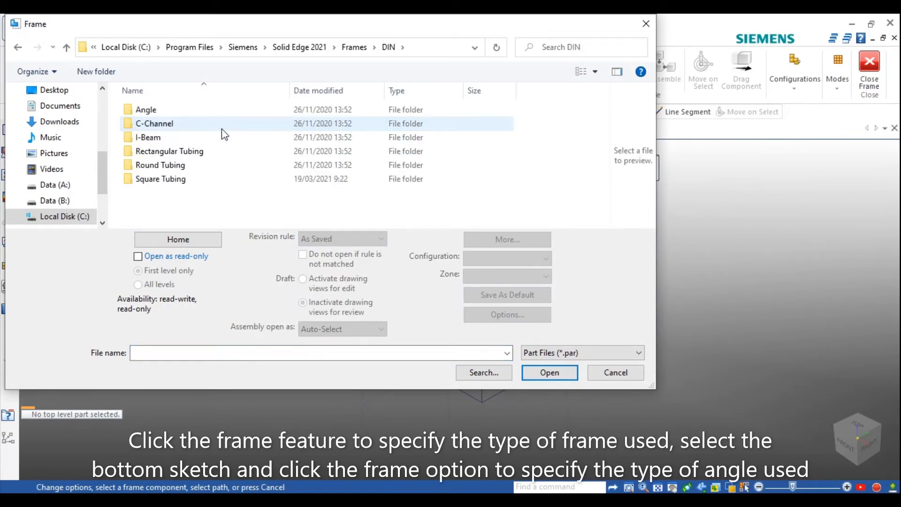
left_click(217, 158)
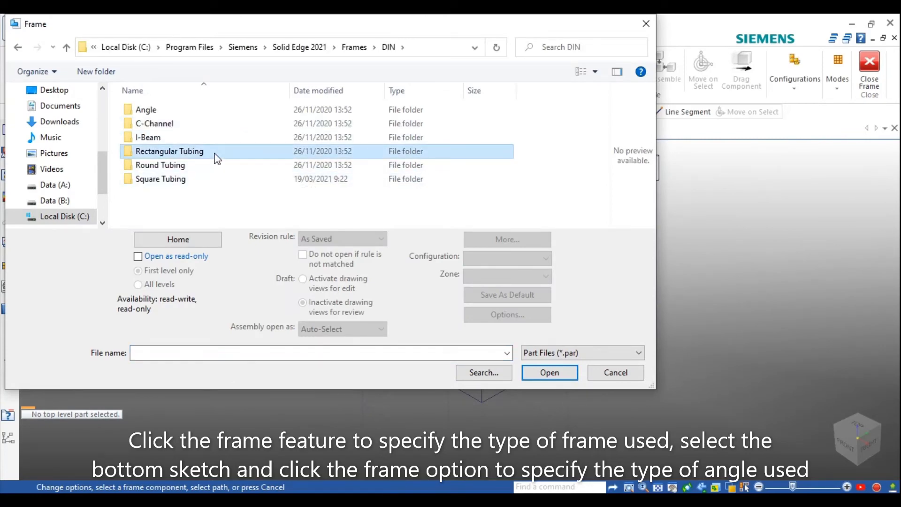
double_click(194, 181)
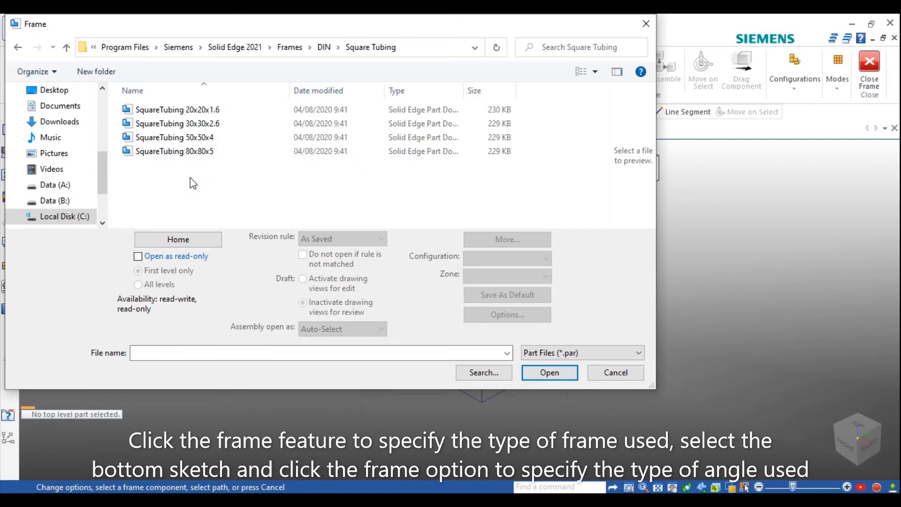
left_click(203, 112)
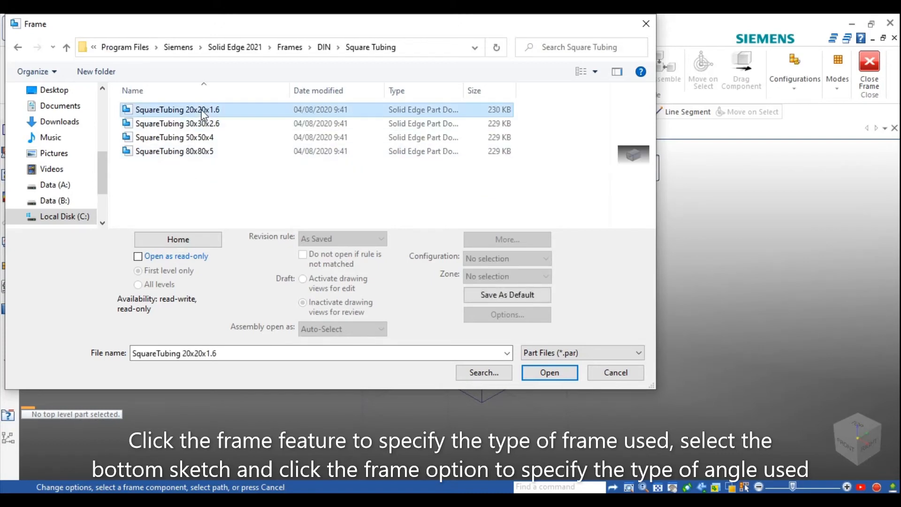
left_click(199, 124)
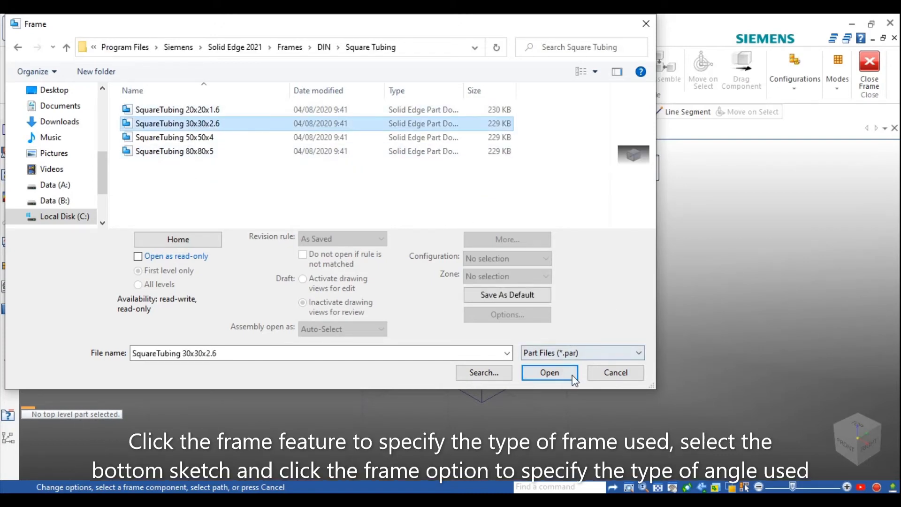
left_click(559, 374)
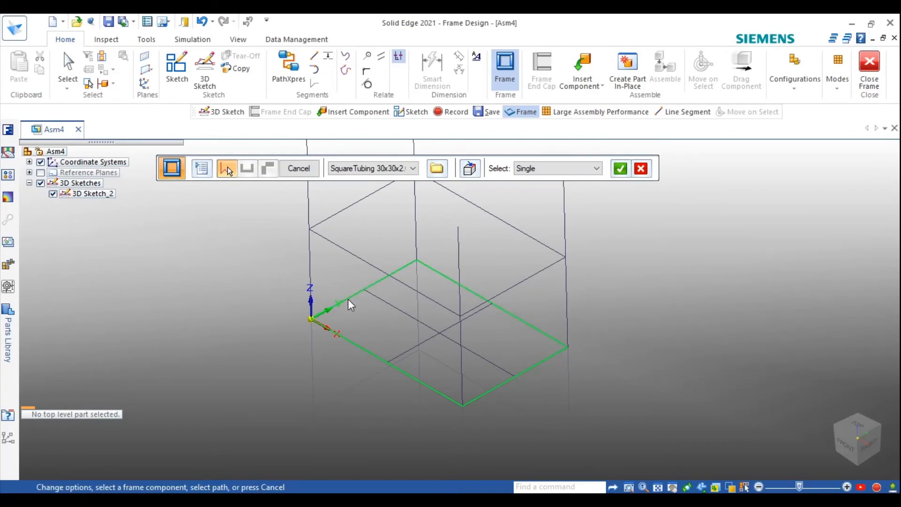
- Generate square tubing frame members along the base rectangle's edges and its two crossing lines
left_click(421, 348)
left_click(620, 170)
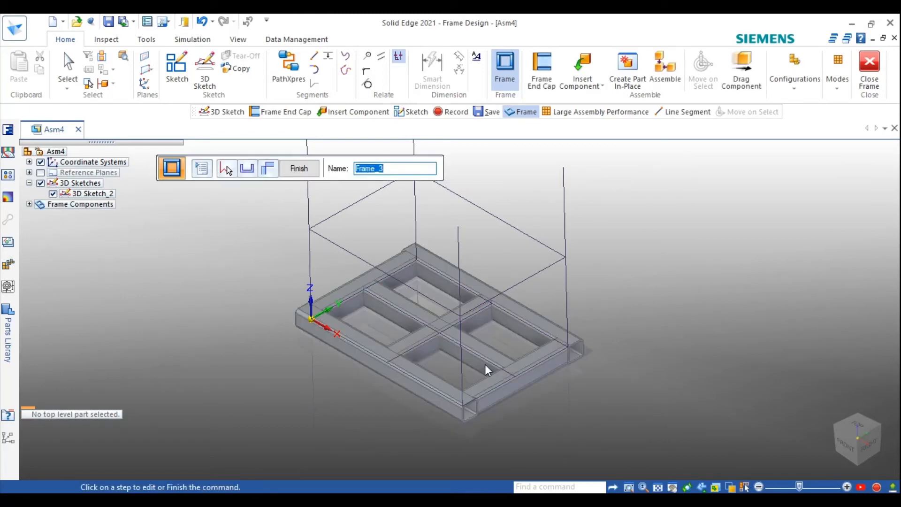
mouse_move(488, 360)
middle_mouse_down()
mouse_move(489, 322)
mouse_move(502, 350)
mouse_move(495, 369)
middle_mouse_up()
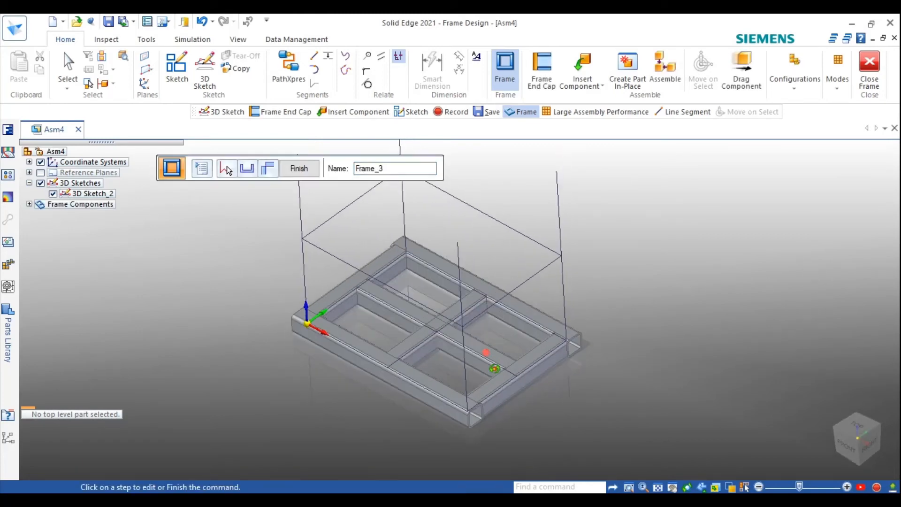
- Change the base frame's corner treatment to mitered corners and finish the frame
left_click(202, 169)
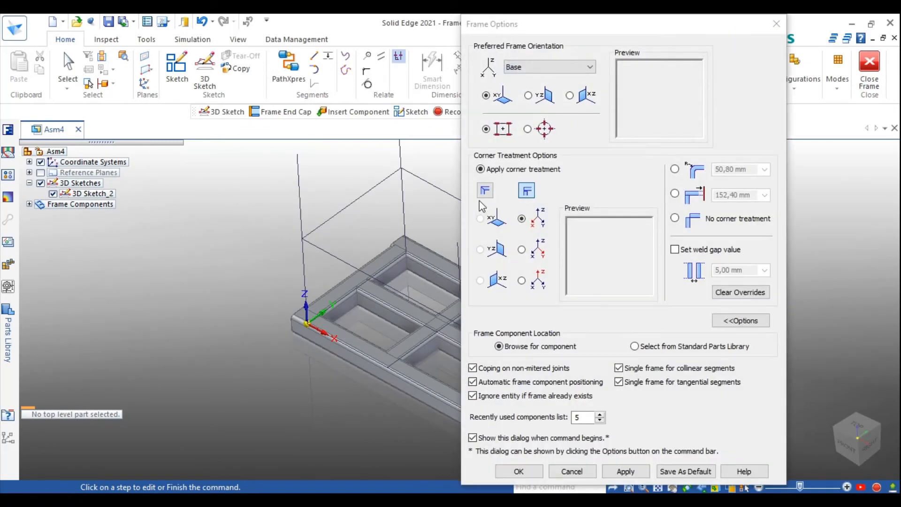
left_click(484, 197)
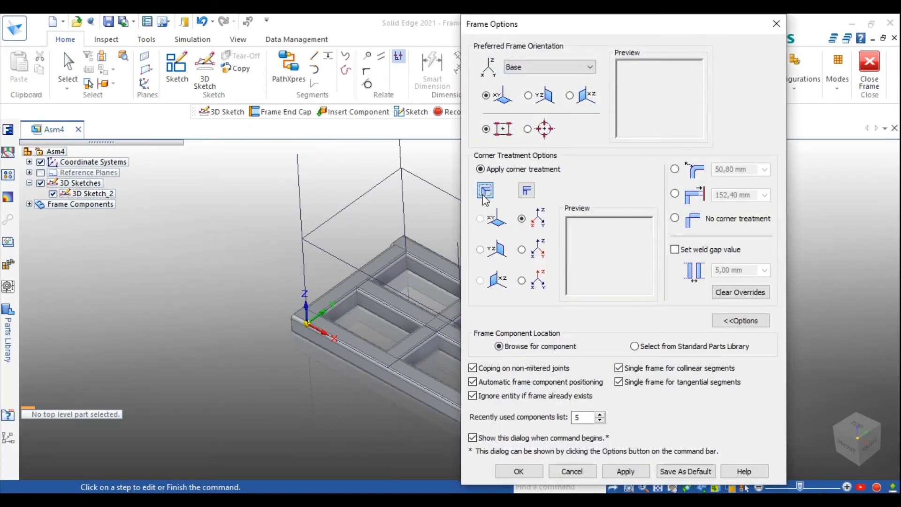
left_click(519, 472)
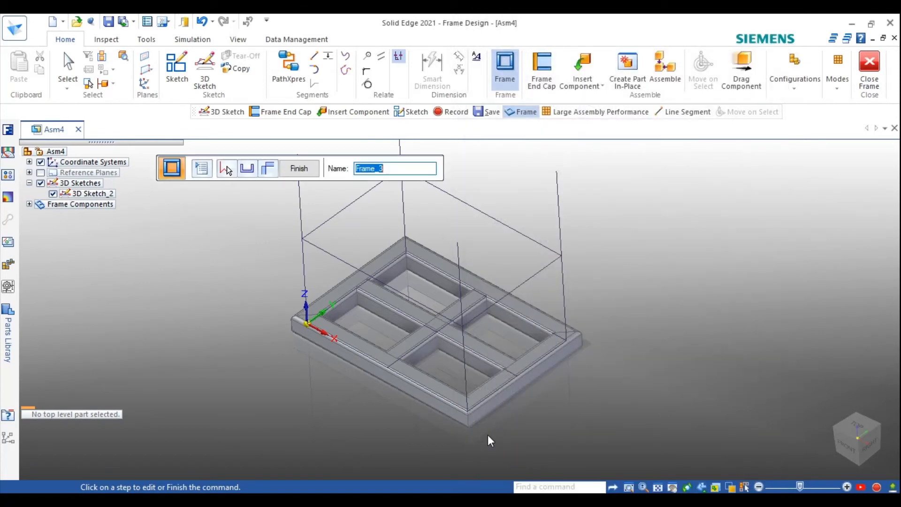
scroll(484, 431, "up", 4)
mouse_move(483, 397)
middle_mouse_down()
mouse_move(516, 353)
mouse_move(475, 370)
mouse_move(468, 395)
middle_mouse_up()
scroll(474, 385, "down", 4)
scroll(504, 350, "up", 5)
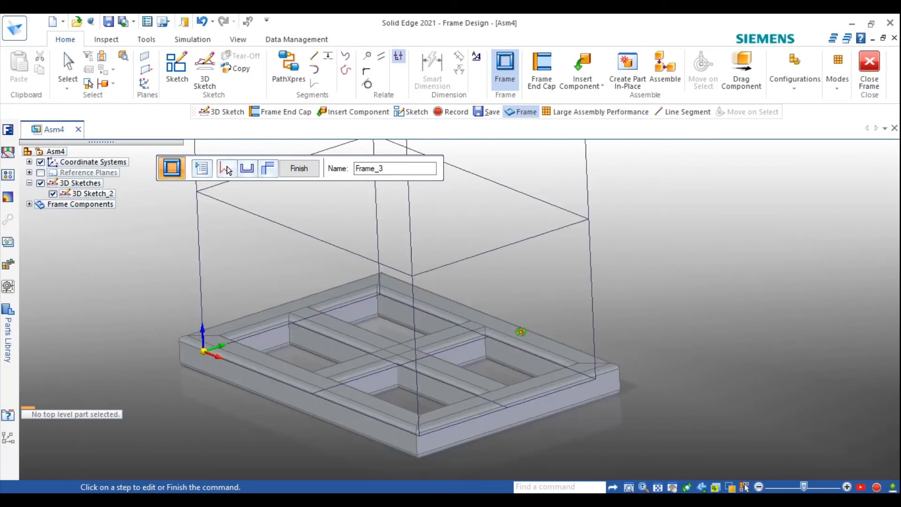
left_click(299, 169)
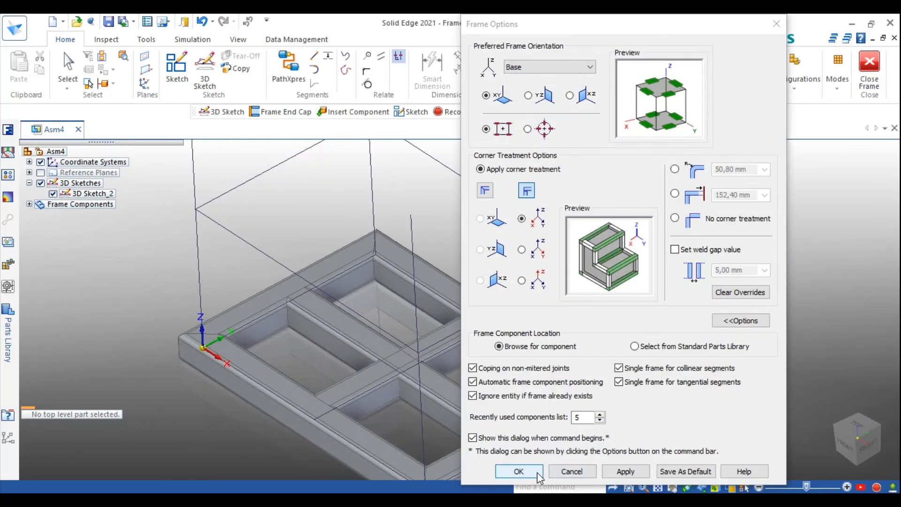
left_click(537, 474)
mouse_move(542, 382)
middle_mouse_down()
mouse_move(571, 329)
mouse_move(541, 334)
middle_mouse_up()
scroll(568, 302, "up", 3)
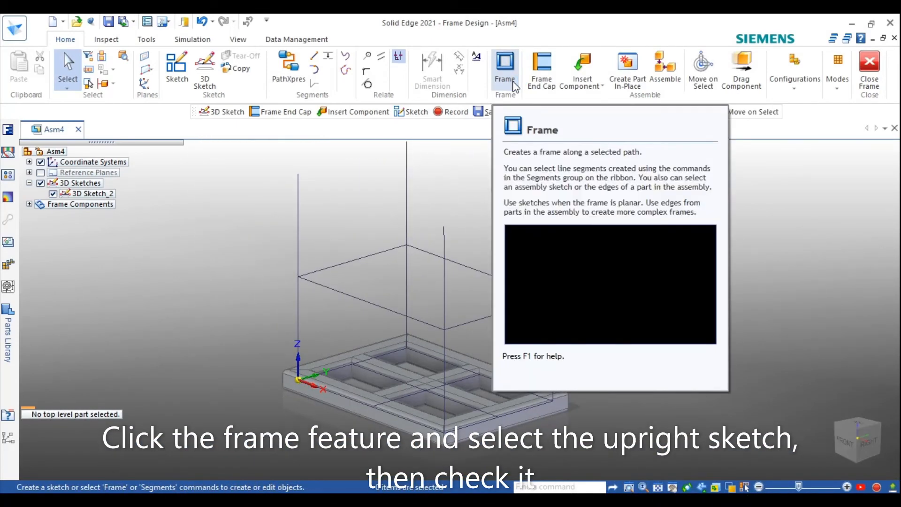
- Create and finish a frame along the four upright lines using the SquareTubing 30x30x2.6 profile with the default frame options
left_click(505, 71)
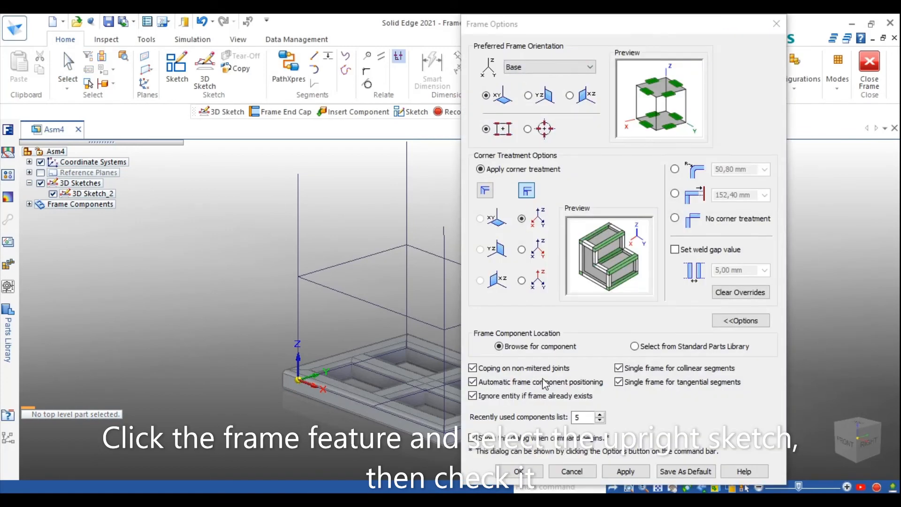
left_click(519, 471)
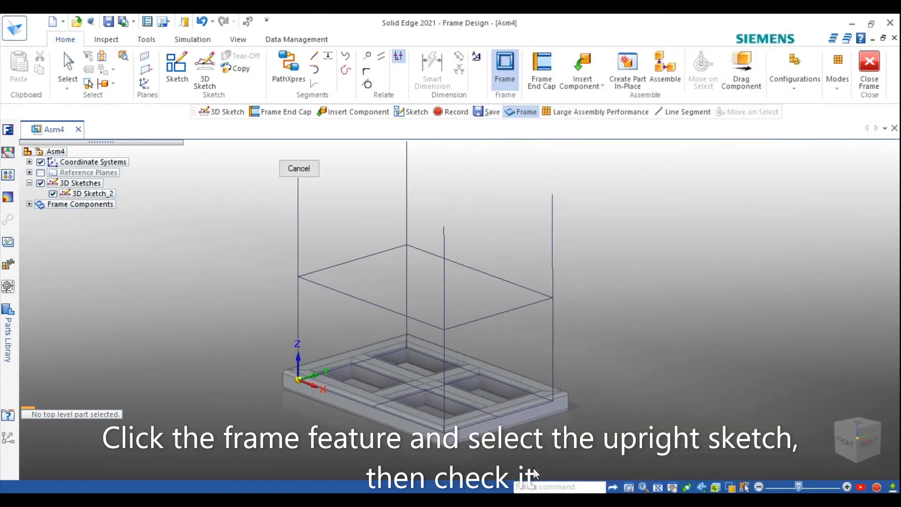
left_click(553, 338)
left_click(443, 371)
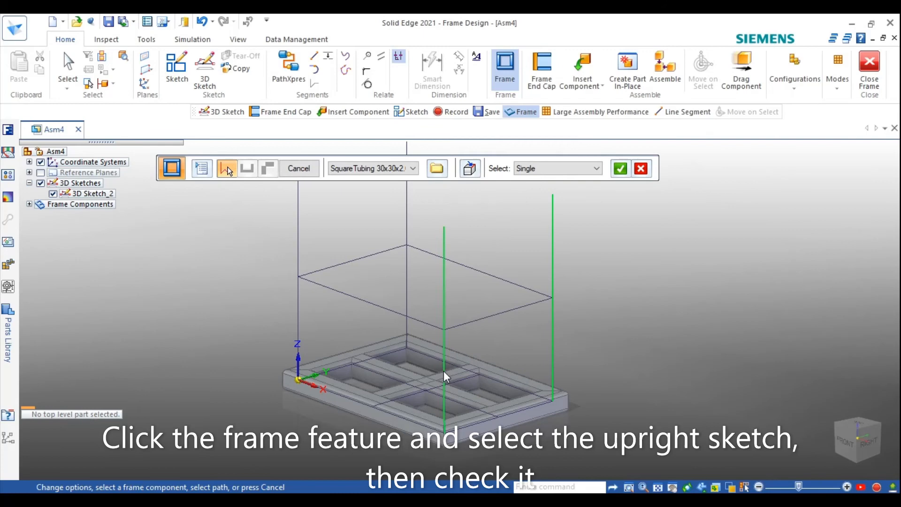
left_click(296, 320)
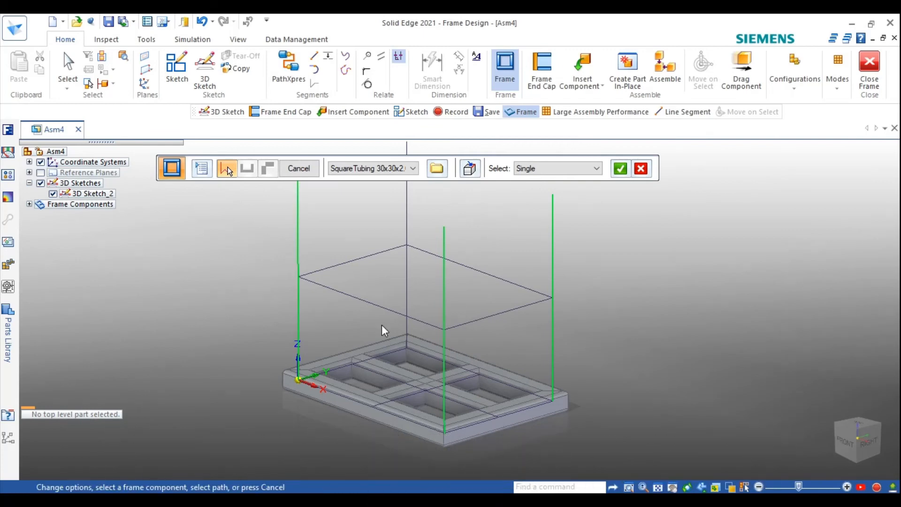
left_click(409, 292)
mouse_move(409, 292)
middle_mouse_down()
mouse_move(494, 286)
mouse_move(482, 251)
mouse_move(469, 280)
mouse_move(492, 268)
mouse_move(493, 249)
middle_mouse_up()
scroll(492, 249, "down", 3)
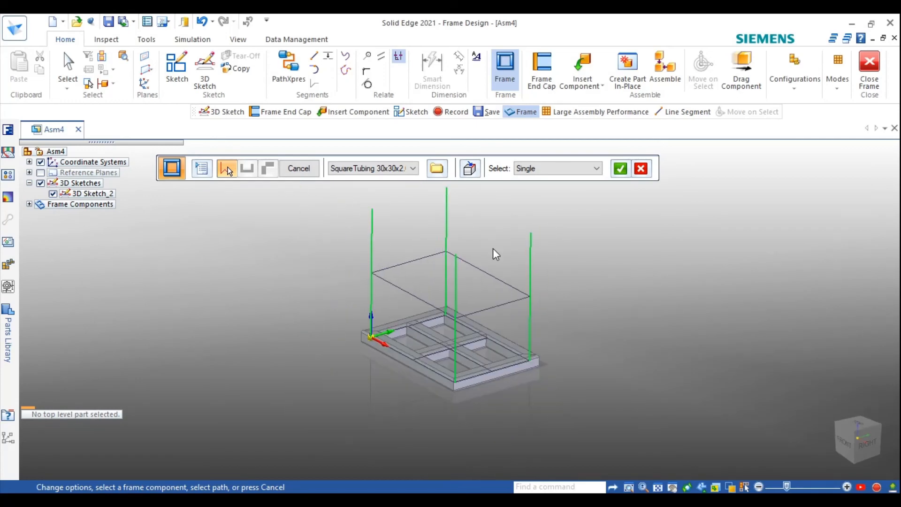
left_click(620, 173)
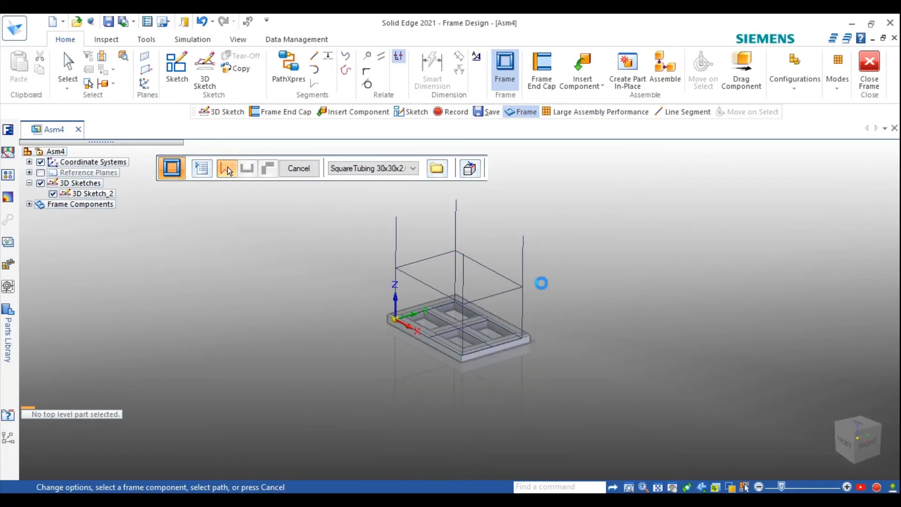
scroll(537, 265, "up", 2)
mouse_move(510, 262)
middle_mouse_down()
mouse_move(563, 177)
mouse_move(519, 258)
mouse_move(529, 295)
mouse_move(522, 273)
middle_mouse_up()
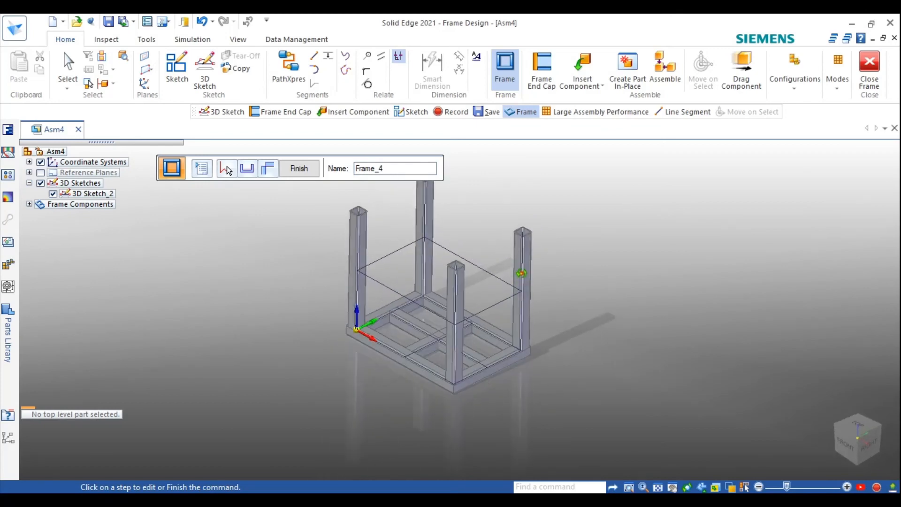
left_click(299, 168)
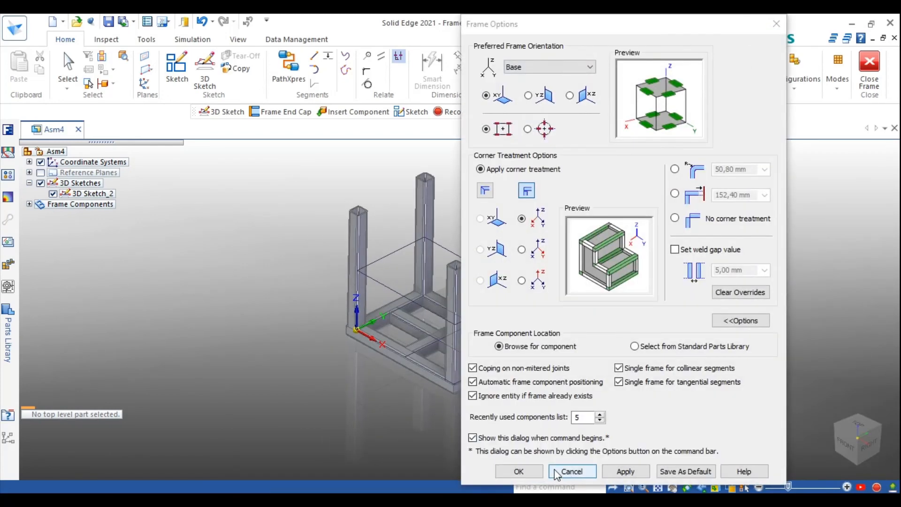
left_click(569, 471)
key("Escape")
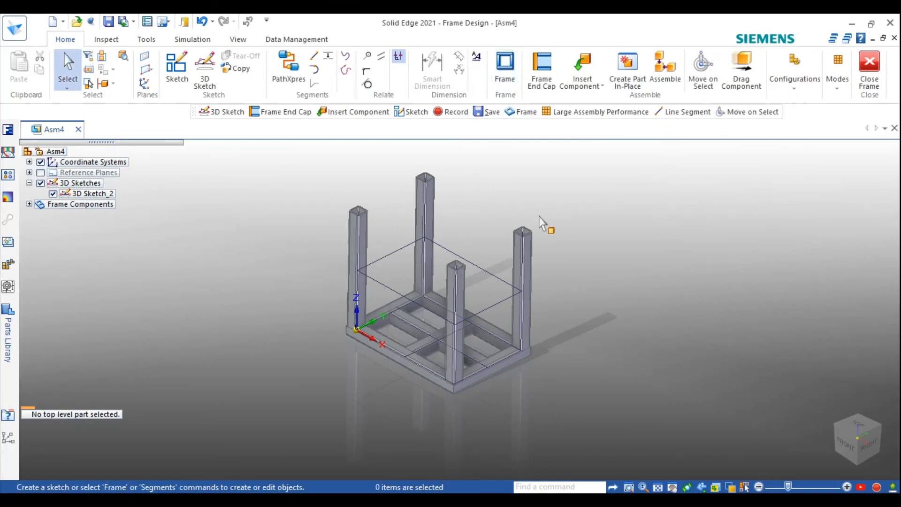
- Create and finish a frame along the four lines of the mid-height rectangle using the SquareTubing 30x30x2.6 profile with the default frame options
left_click(503, 86)
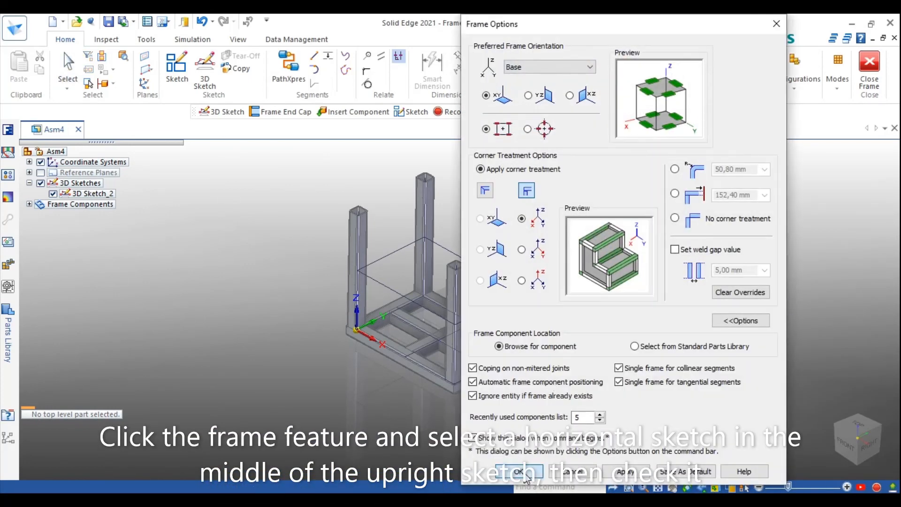
left_click(526, 476)
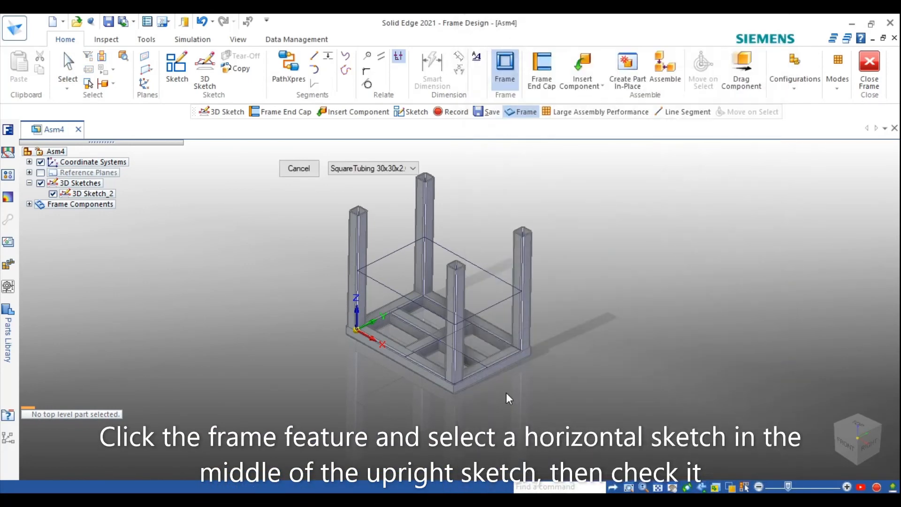
left_click(504, 282)
left_click(386, 256)
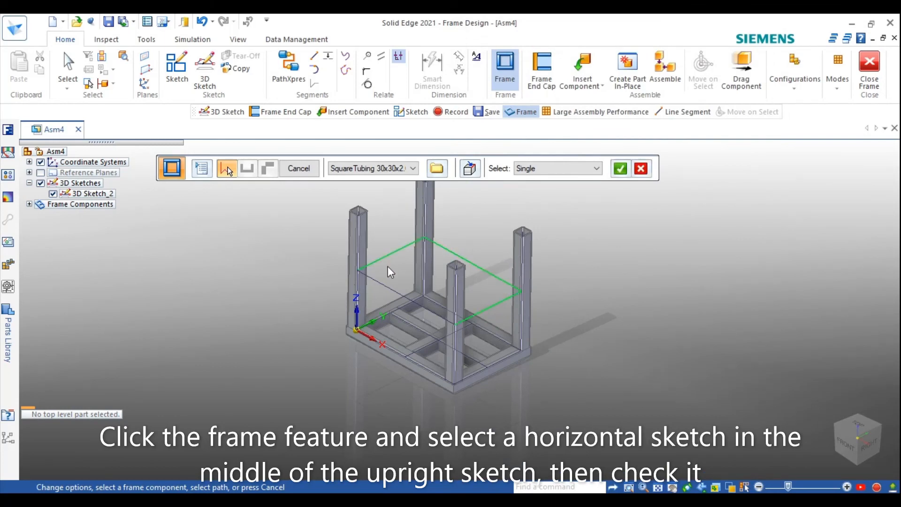
left_click(395, 291)
mouse_move(425, 287)
middle_mouse_down()
mouse_move(477, 262)
mouse_move(417, 294)
middle_mouse_up()
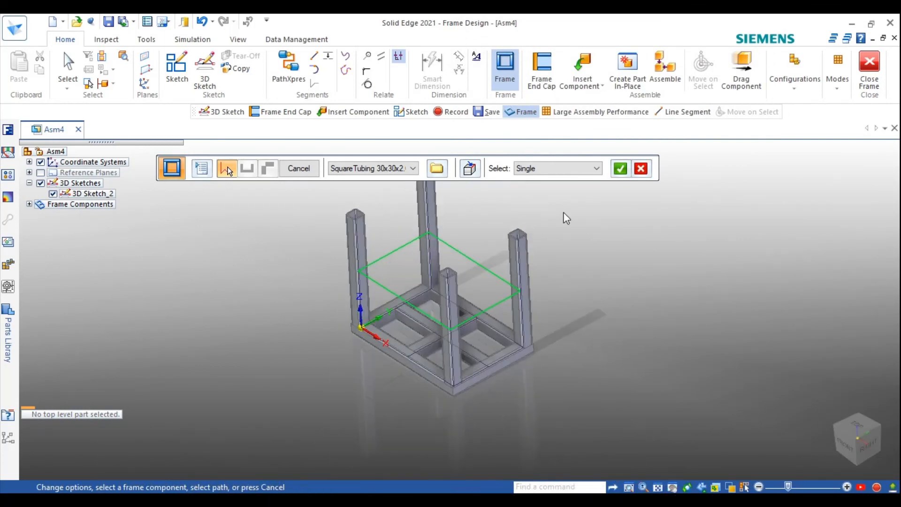
left_click(620, 169)
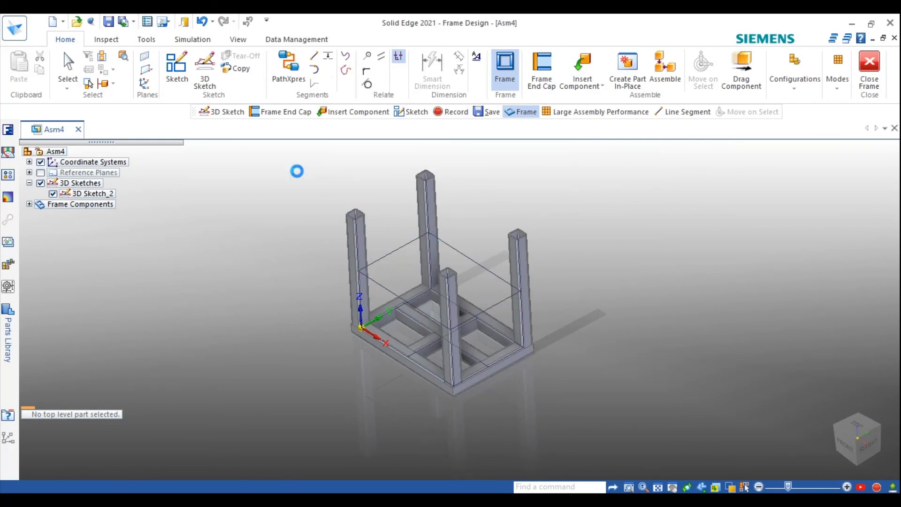
left_click(303, 172)
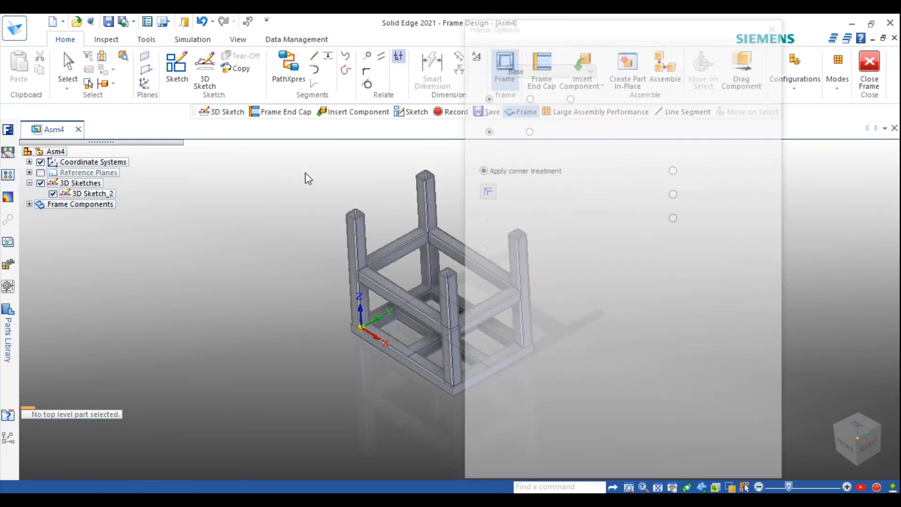
left_click(564, 476)
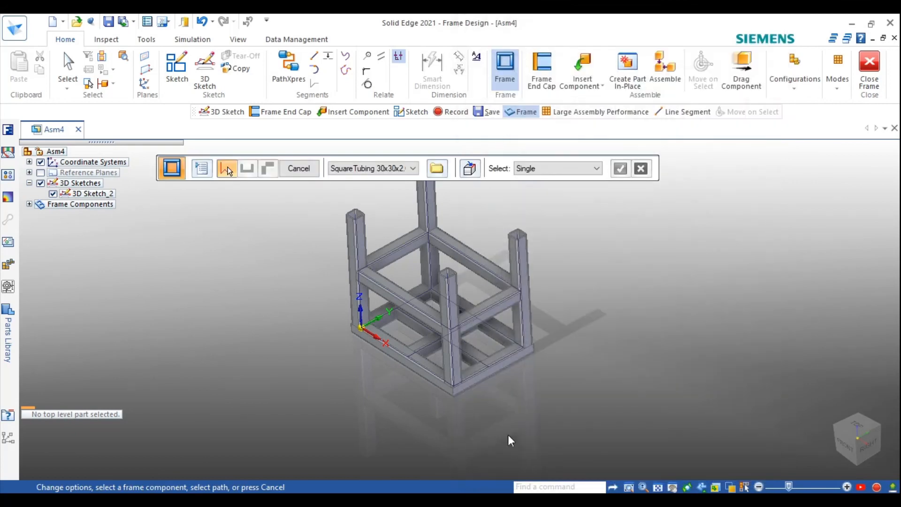
scroll(480, 389, "up", 2)
key("Escape")
middle_click_drag(475, 382, 403, 278)
scroll(432, 317, "down", 5)
scroll(441, 284, "up", 4)
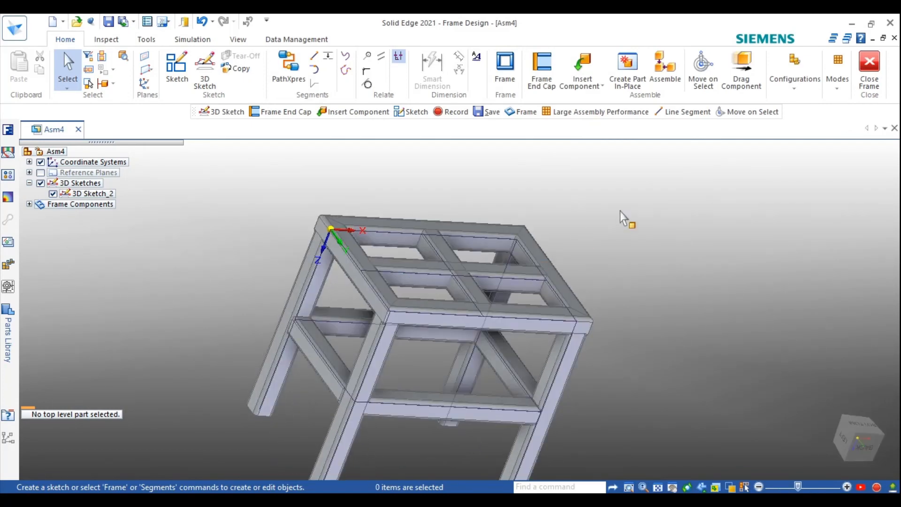